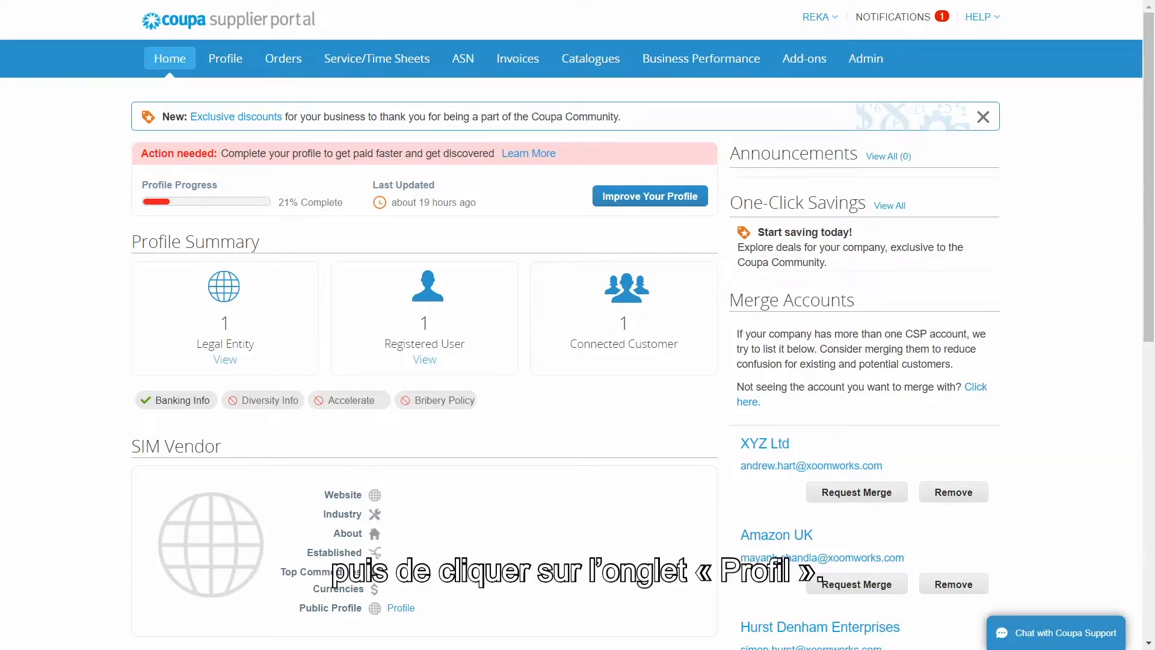
Go to Profile > Your Customer Profiles to bring up the Luminus form for SIM Vendor.
{"action": "left_click", "coordinate": [225, 63]}
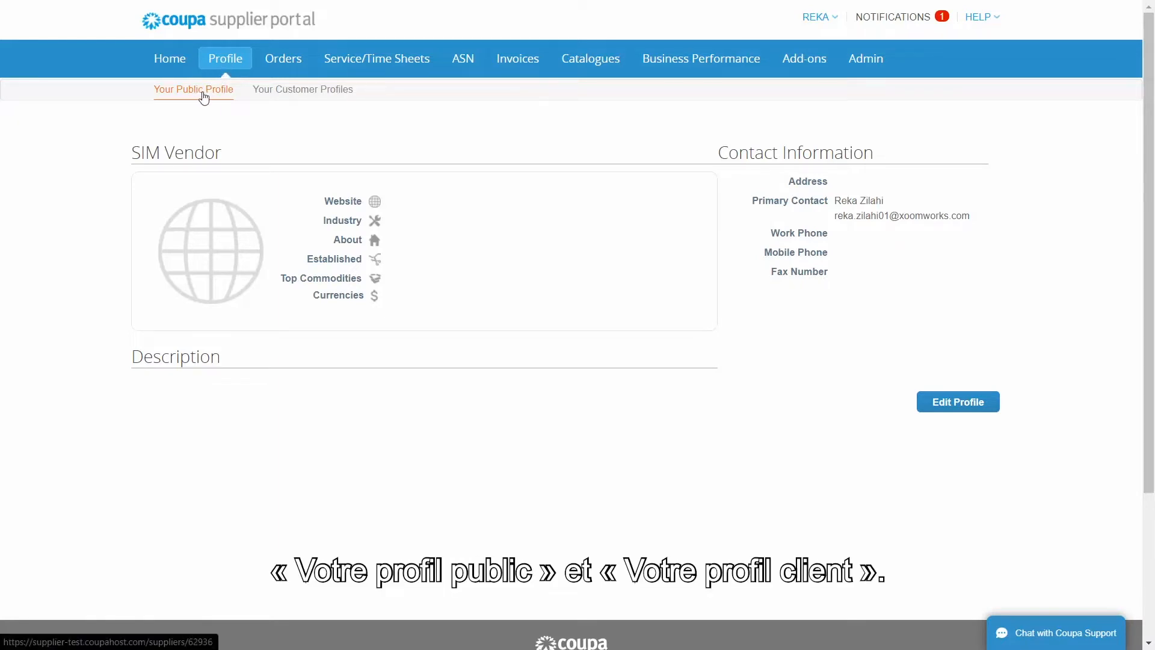
{"action": "left_click", "coordinate": [297, 90]}
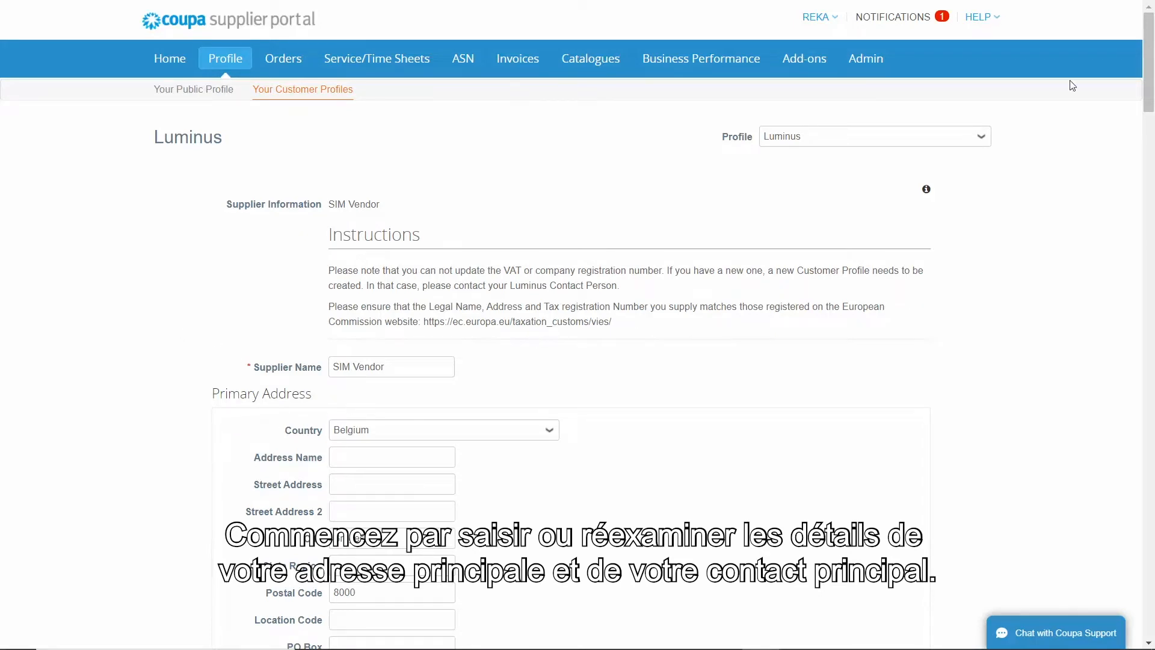
Set the primary address to Avenue Charles M, Bruxelles, replacing Bruges 8000 with postal code 1003.
{"action": "scroll", "coordinate": [1128, 124], "scroll_direction": "down", "scroll_amount": 5}
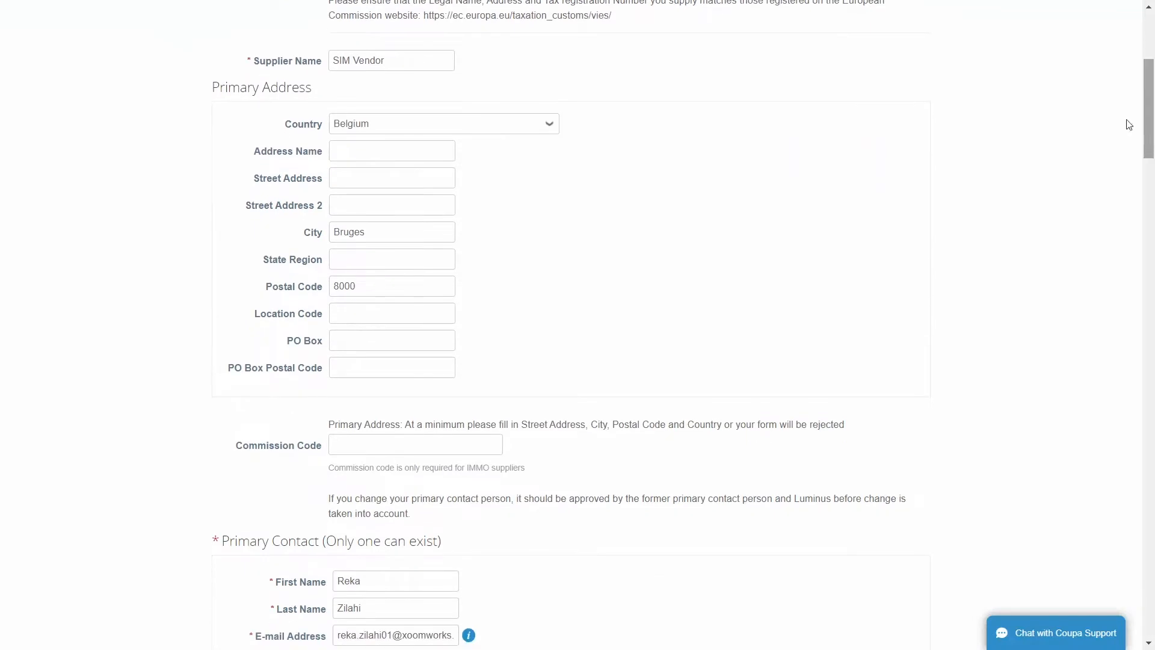
{"action": "left_click", "coordinate": [347, 177]}
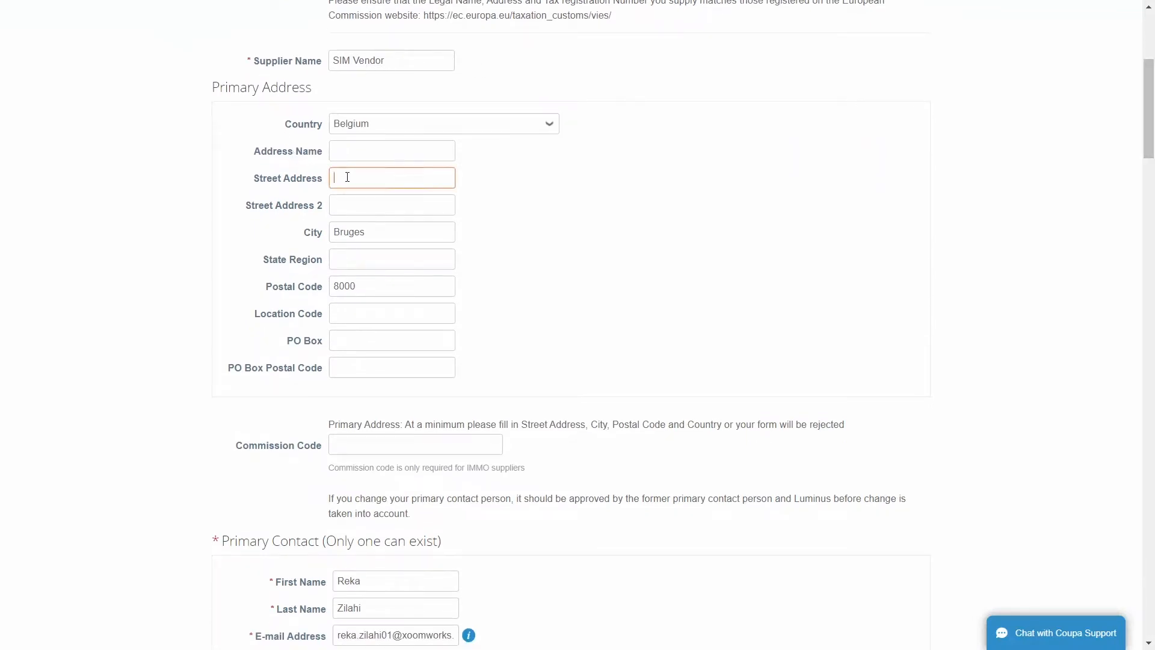
{"action": "type", "text": "Avenue Charles M"}
{"action": "left_click", "coordinate": [371, 233]}
{"action": "left_click_drag", "start_coordinate": [371, 233], "coordinate": [331, 234]}
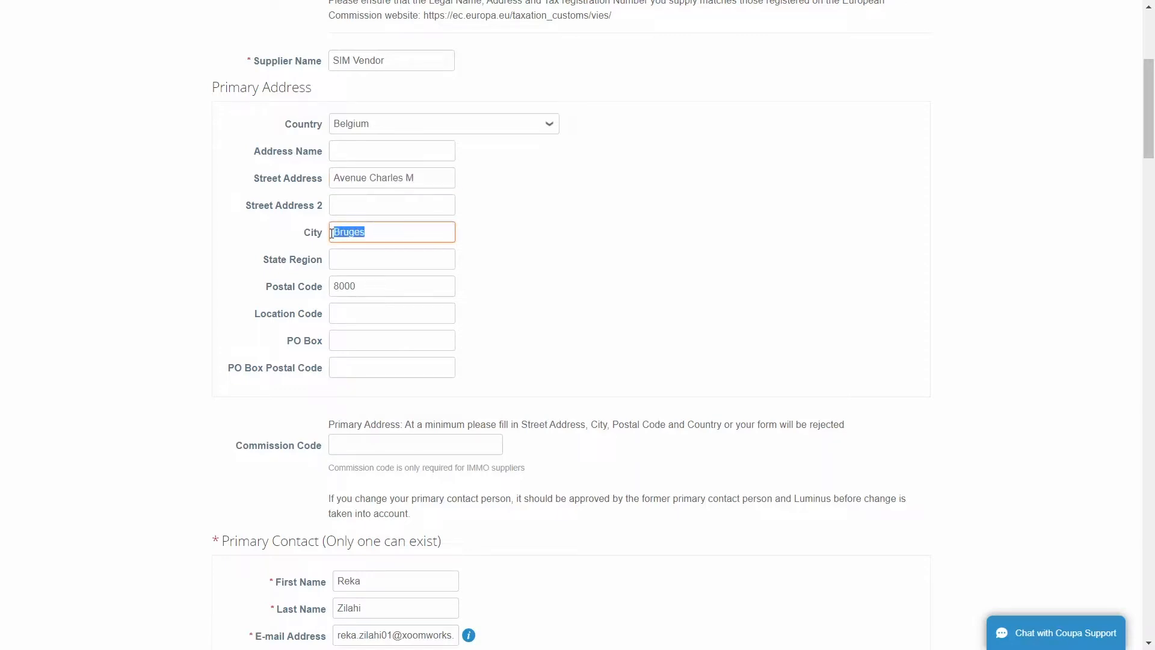
{"action": "type", "text": "Bruxelles"}
{"action": "left_click_drag", "start_coordinate": [363, 287], "coordinate": [301, 289]}
{"action": "type", "text": "1003"}
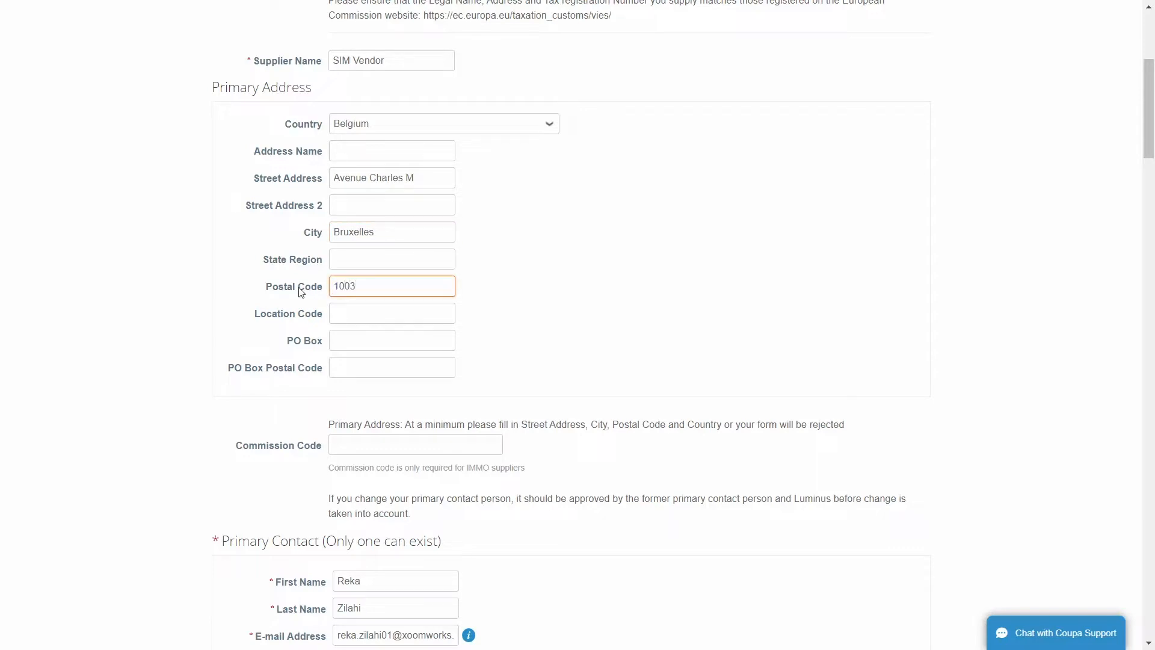
{"action": "left_click", "coordinate": [475, 291]}
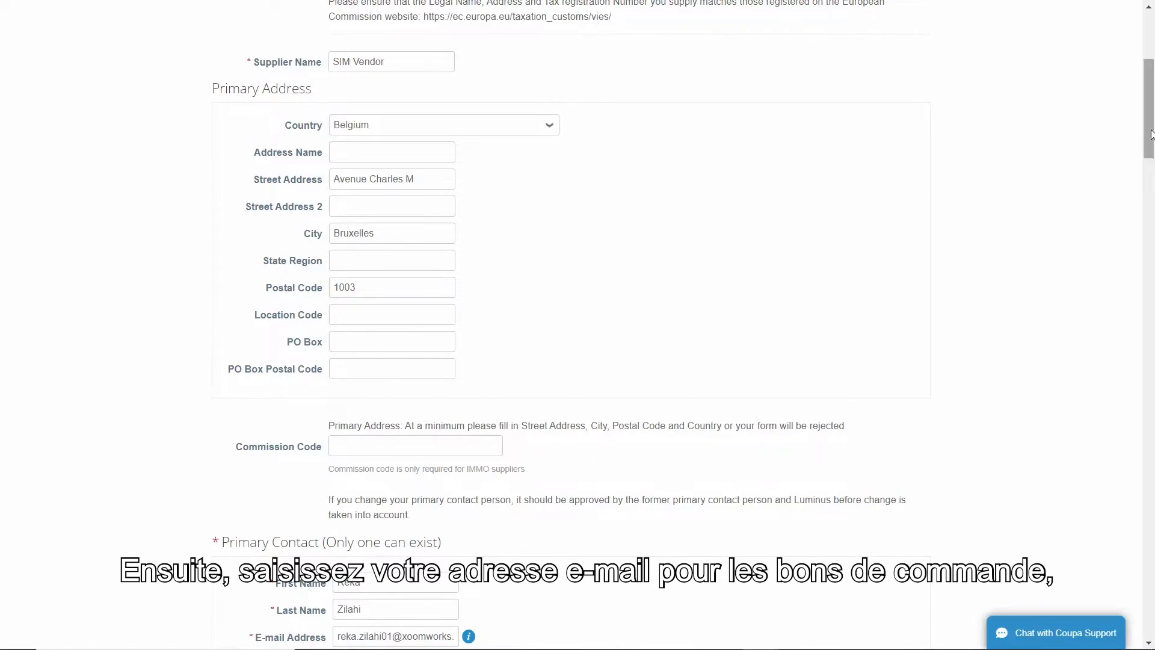
{"action": "left_click_drag", "start_coordinate": [1146, 137], "coordinate": [1149, 187]}
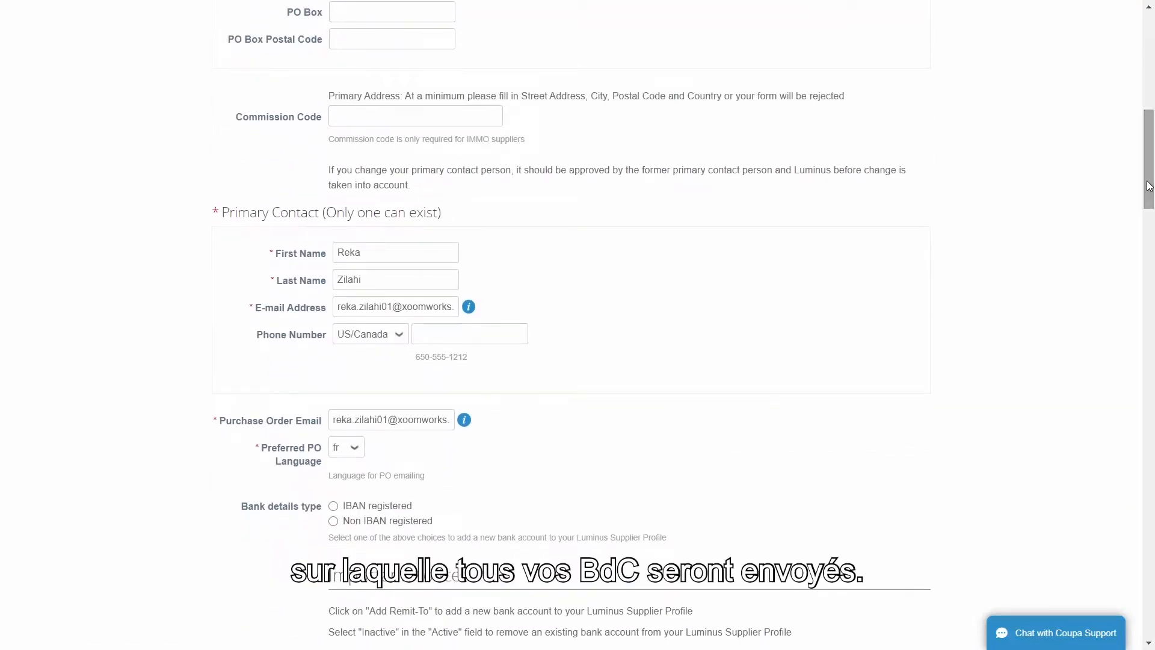
Paste the new purchase order e-mail address over the existing one.
{"action": "triple_click", "coordinate": [391, 421]}
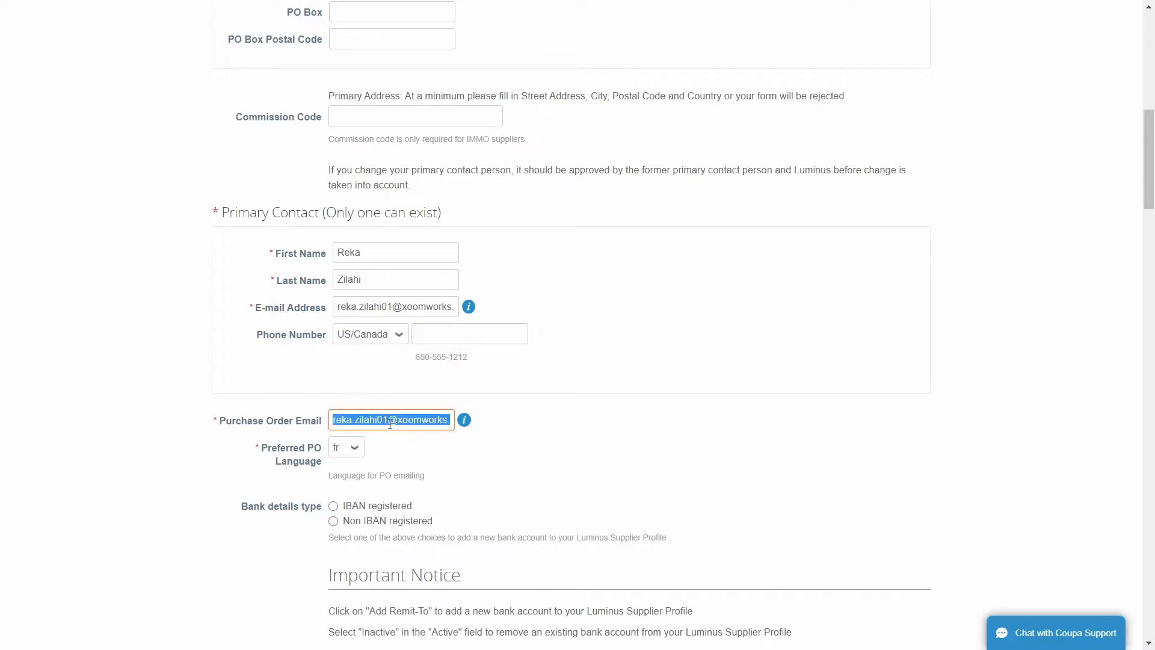
{"action": "key", "text": "ctrl+v"}
{"action": "left_click", "coordinate": [545, 429]}
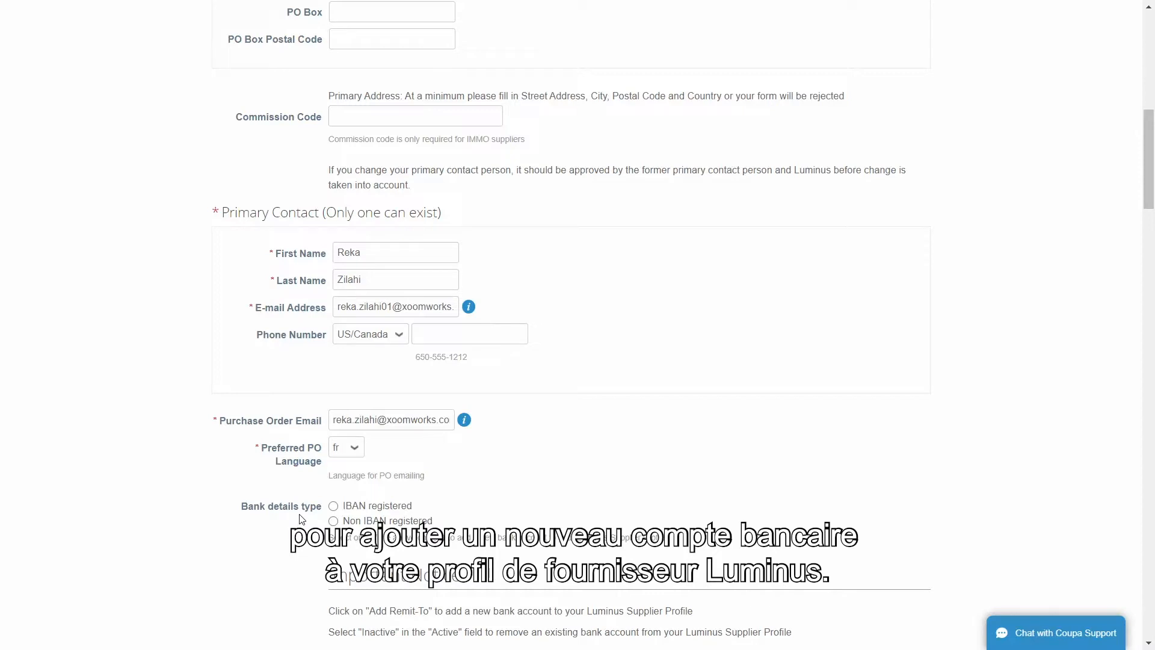
Choose IBAN registered as the bank details type and start adding a Remit-To address.
{"action": "left_click", "coordinate": [334, 507]}
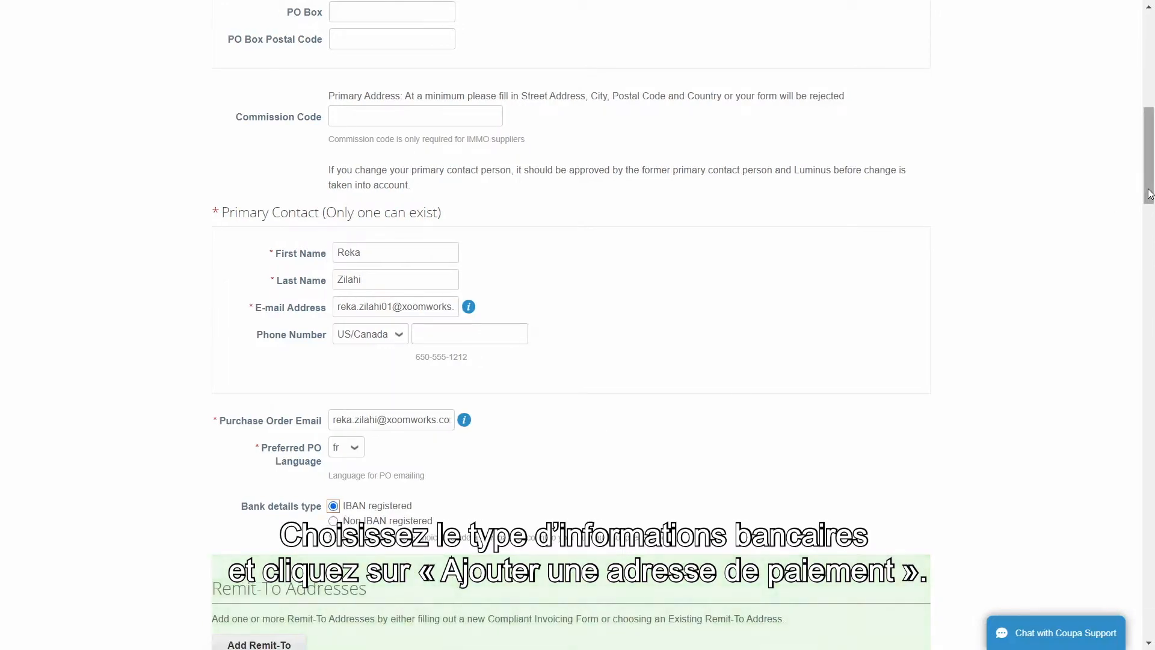
{"action": "scroll", "coordinate": [1083, 229], "scroll_direction": "down", "scroll_amount": 5}
{"action": "left_click", "coordinate": [285, 326]}
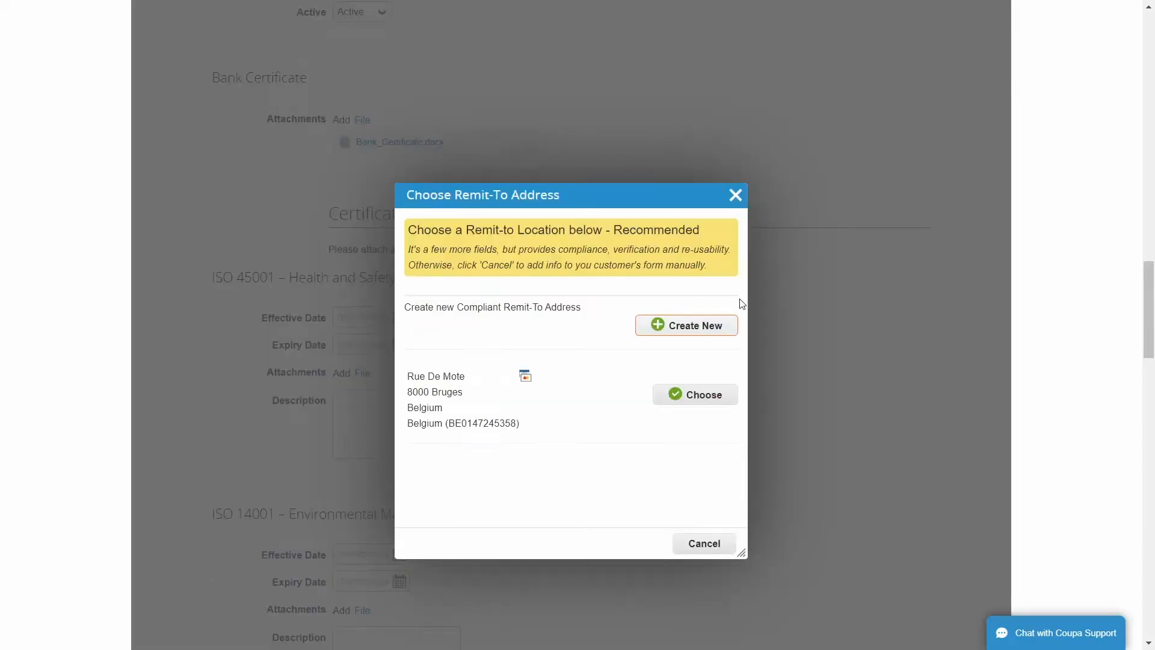
Create a new remit-to with legal entity name SIM Vendor 2 and country Belgium, then continue.
{"action": "left_click", "coordinate": [696, 328]}
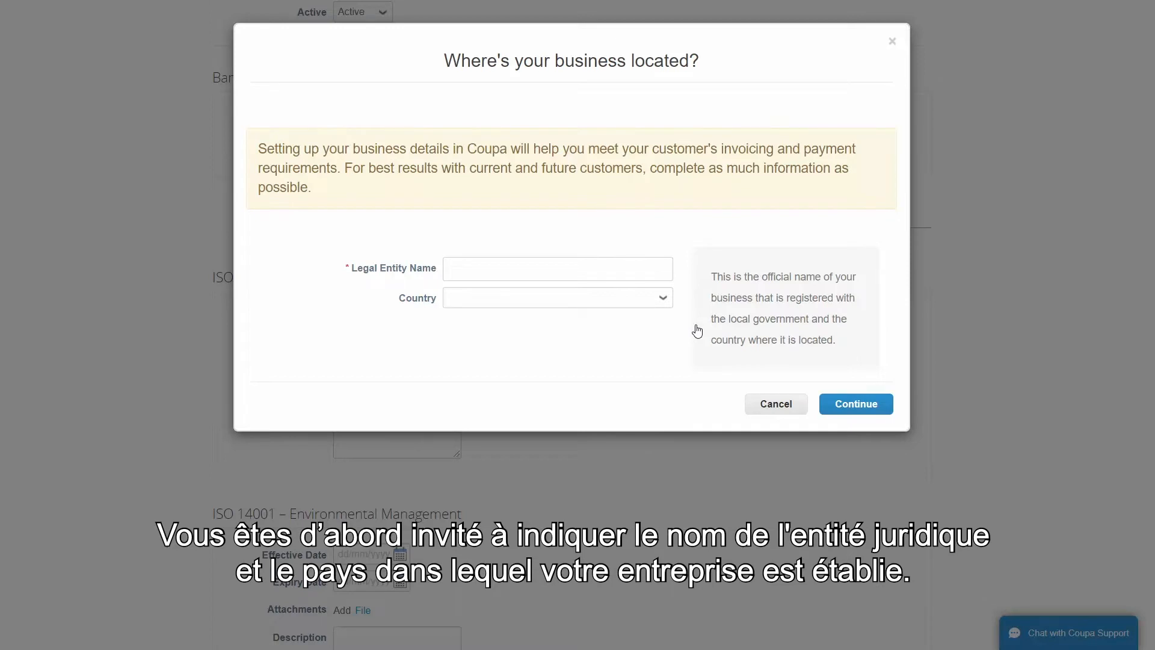
{"action": "left_click", "coordinate": [488, 266]}
{"action": "type", "text": "SIM "}
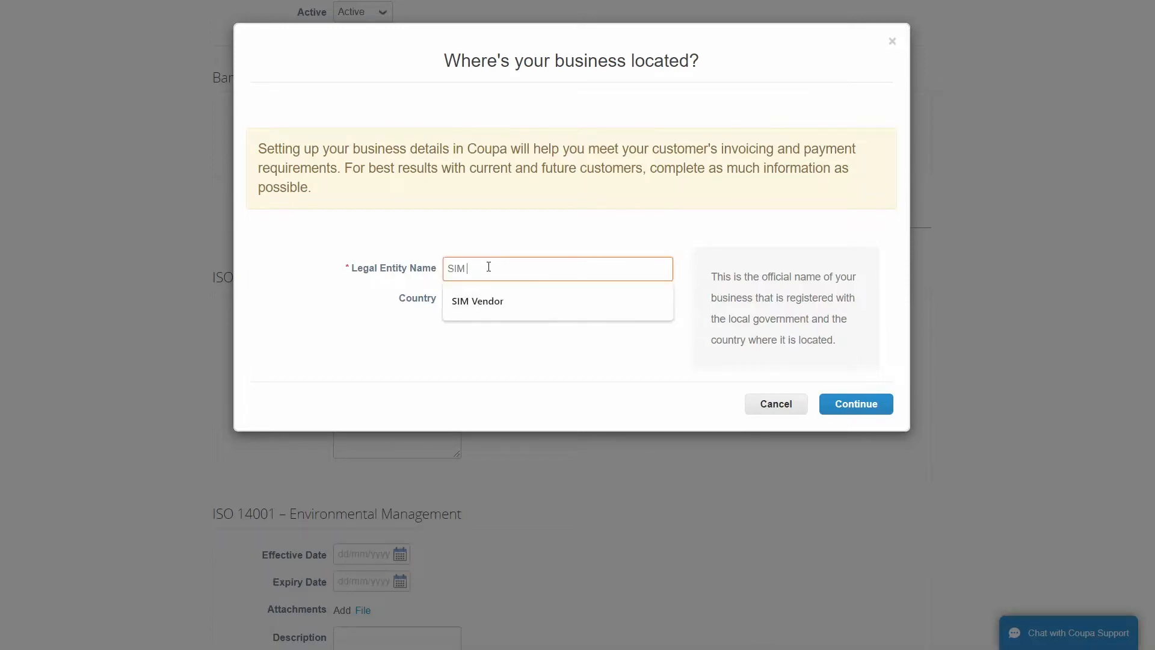
{"action": "type", "text": "Vendor 2"}
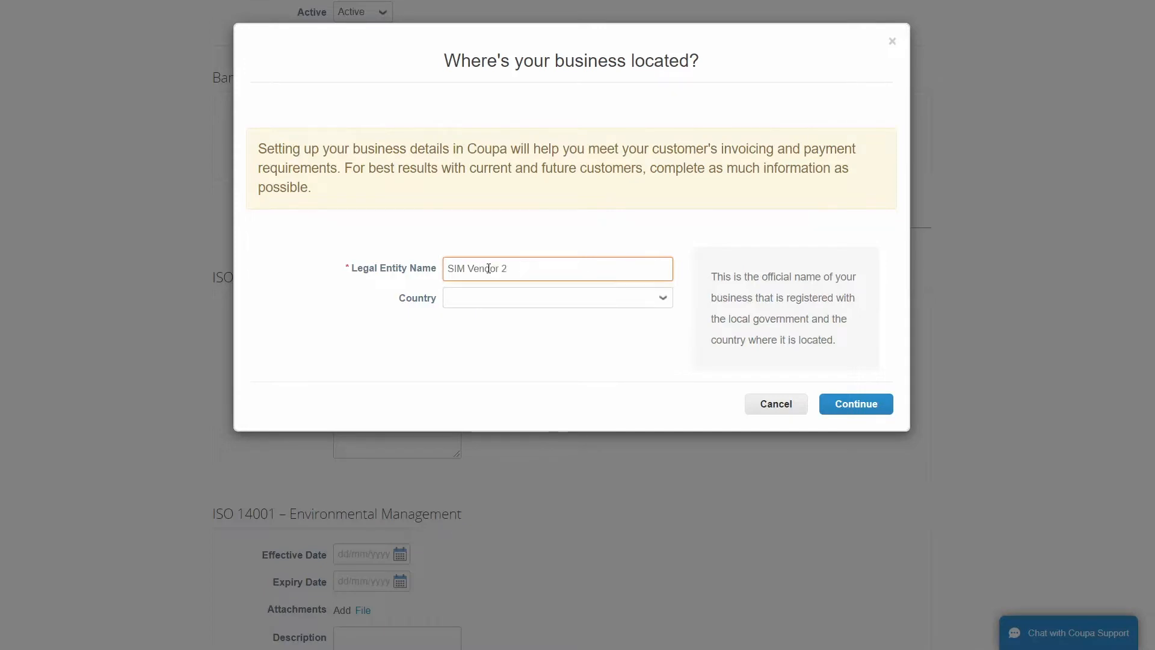
{"action": "left_click", "coordinate": [483, 298]}
{"action": "type", "text": "belg"}
{"action": "key", "text": "Return"}
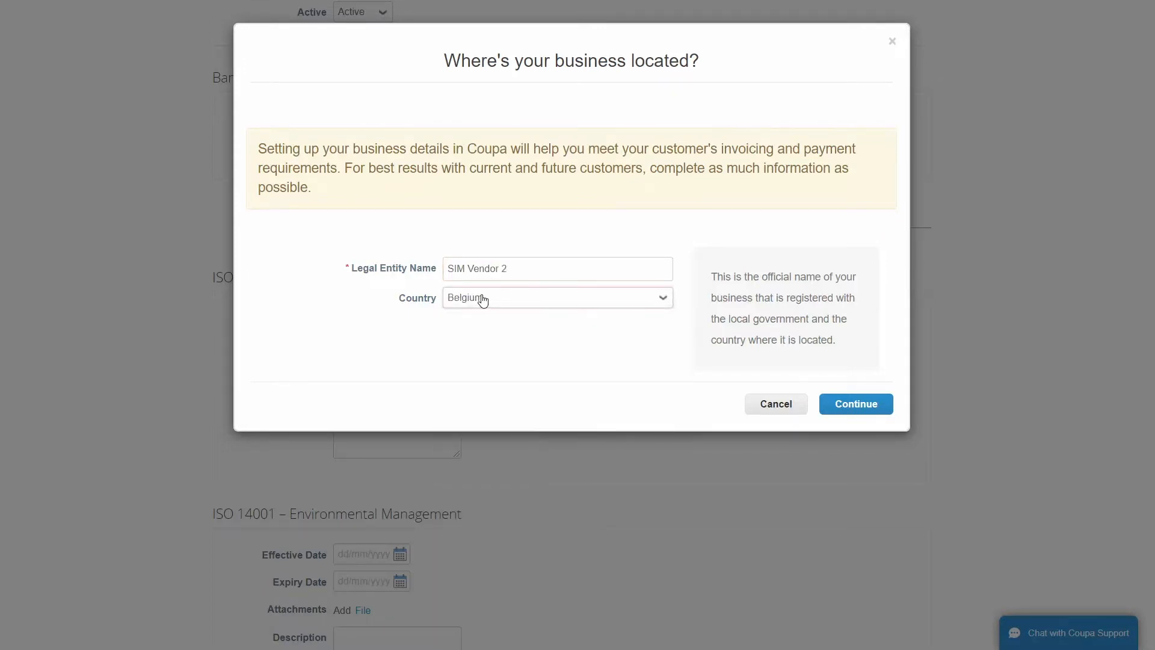
{"action": "left_click", "coordinate": [855, 406]}
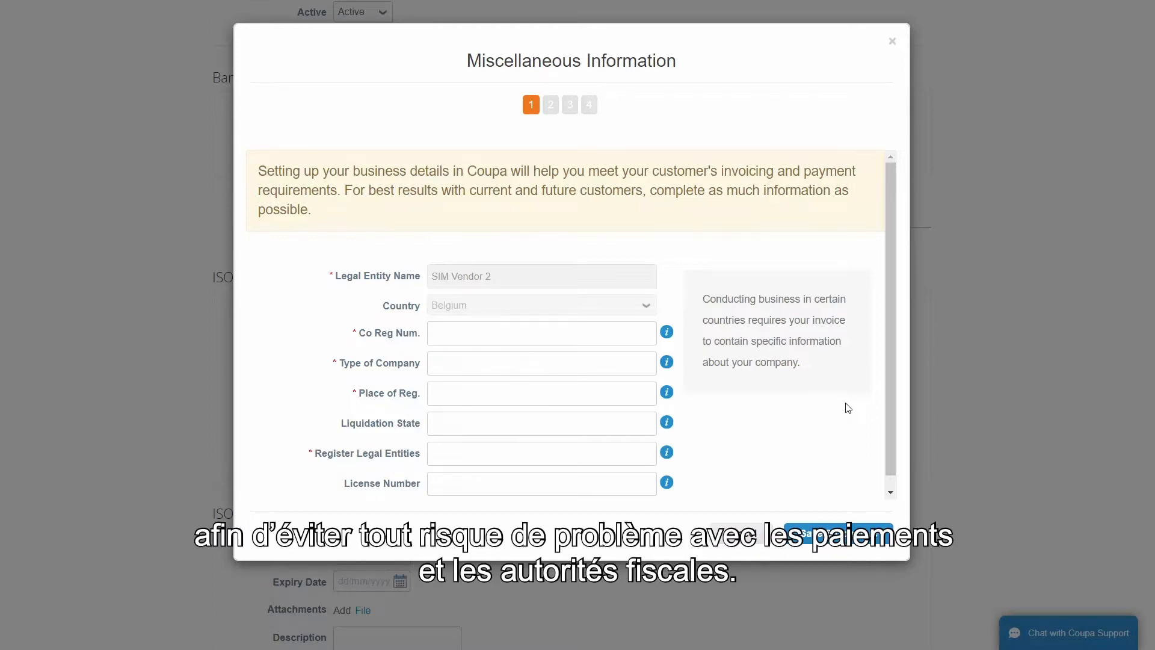
Enter registration number 2223, company type SA, place Bruges, legal entity SIM, and save the step.
{"action": "left_click", "coordinate": [436, 333]}
{"action": "type", "text": "2223"}
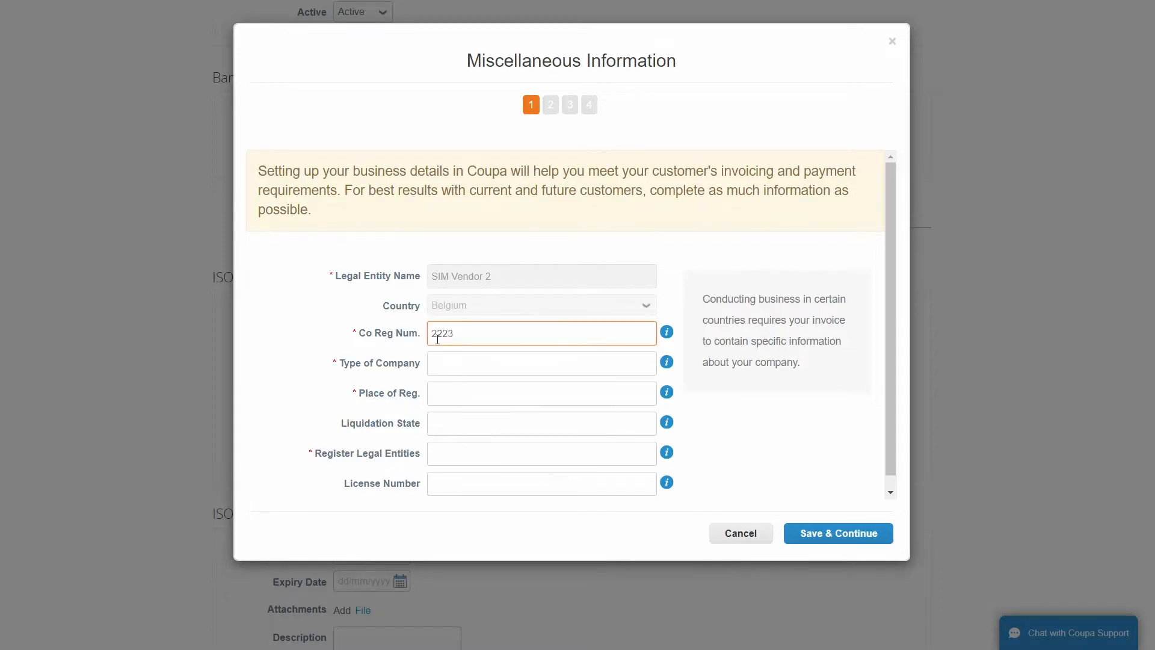
{"action": "left_click", "coordinate": [445, 363]}
{"action": "type", "text": "SA"}
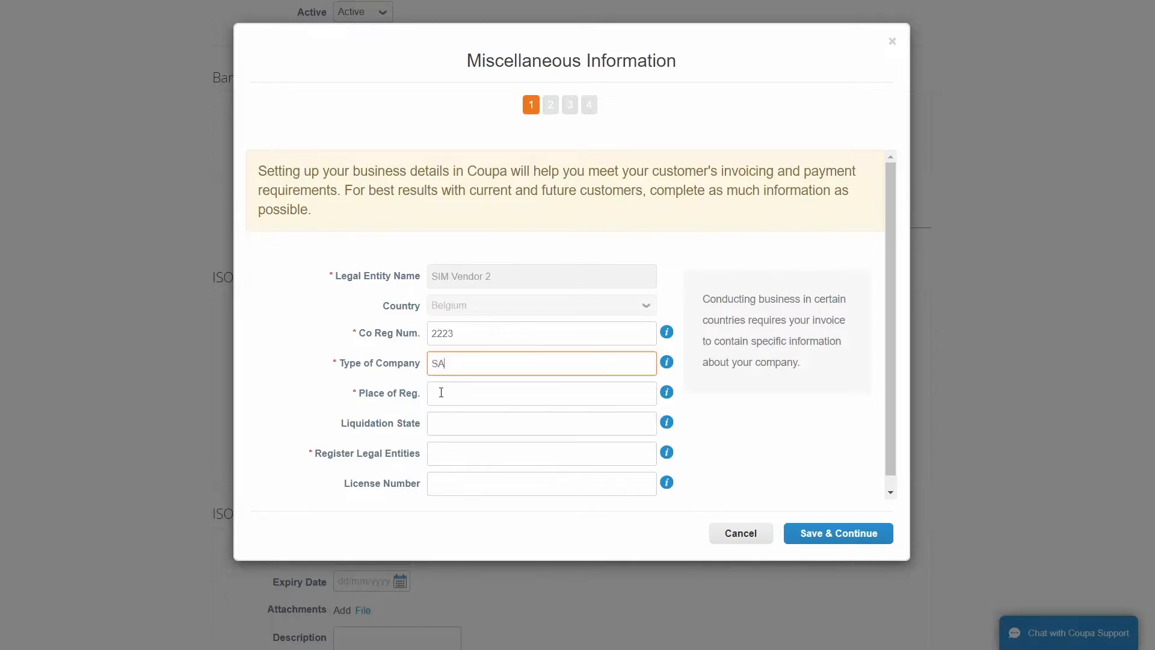
{"action": "left_click", "coordinate": [441, 392]}
{"action": "type", "text": "Bruges"}
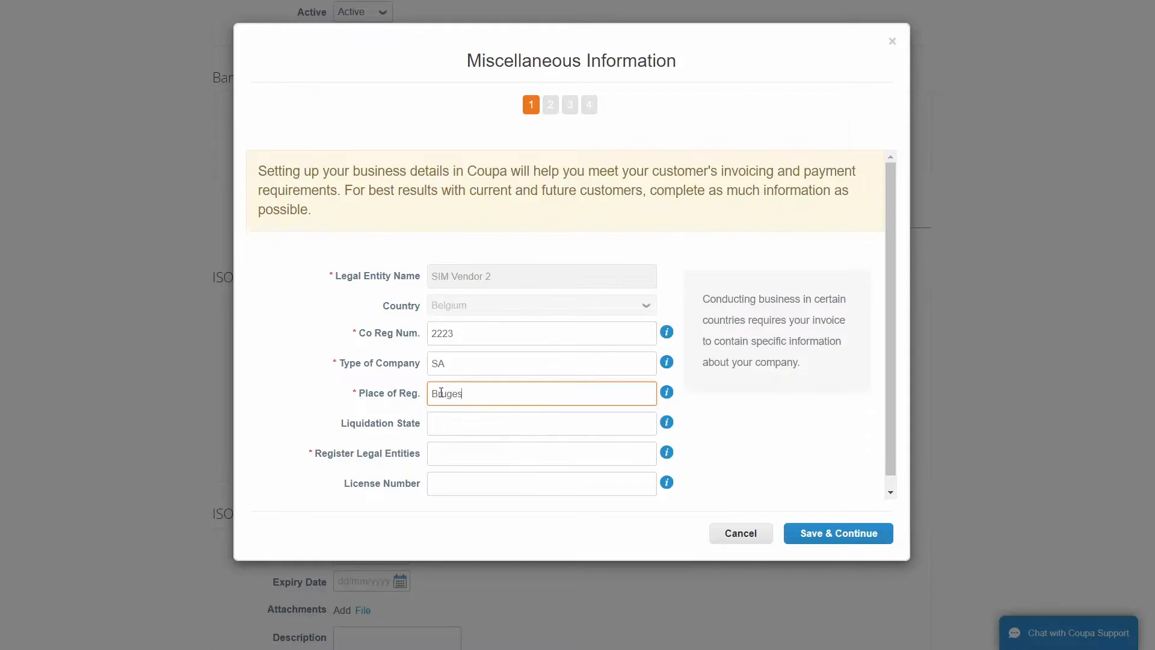
{"action": "left_click", "coordinate": [441, 451]}
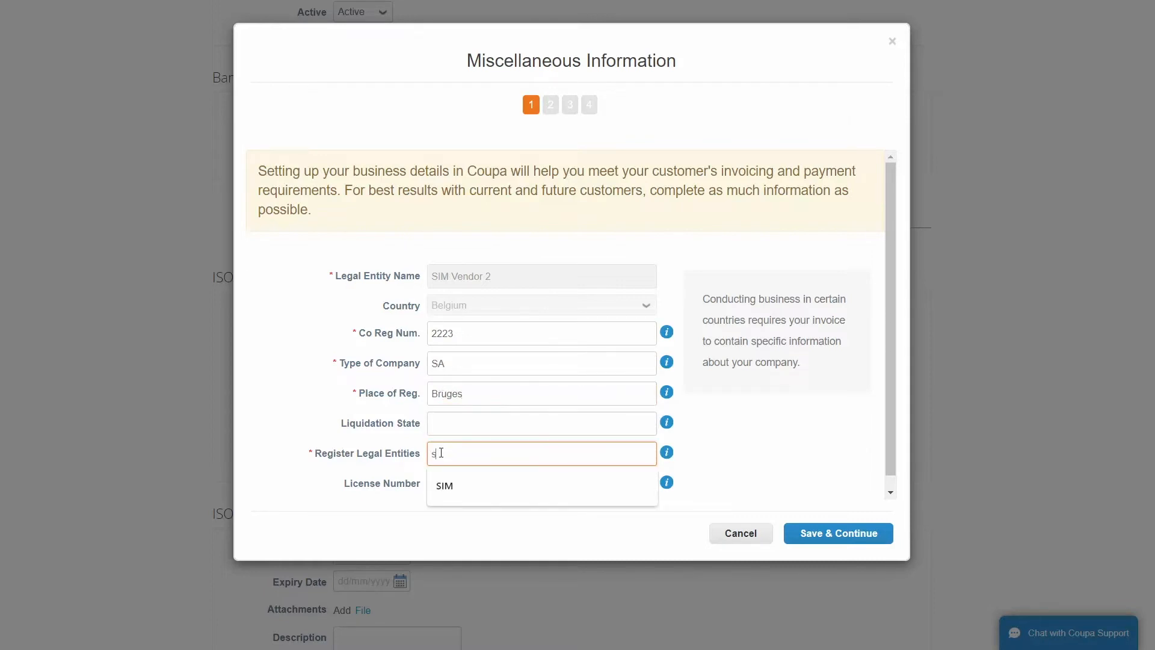
{"action": "type", "text": "s"}
{"action": "key", "text": "Down"}
{"action": "key", "text": "Return"}
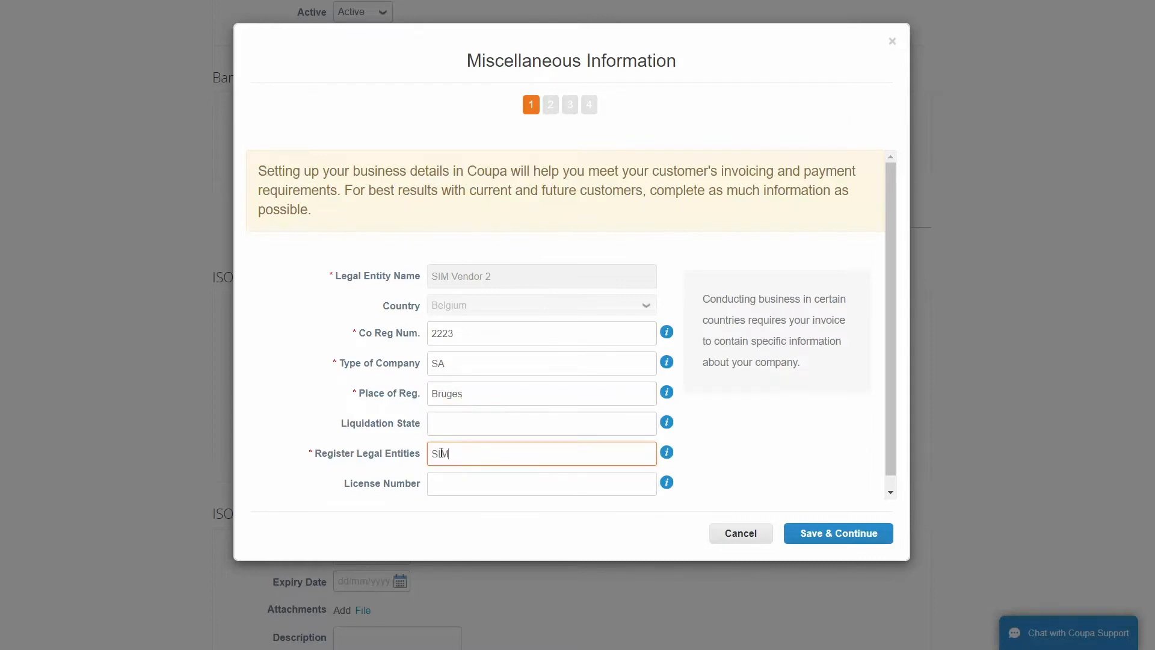
{"action": "left_click", "coordinate": [797, 481]}
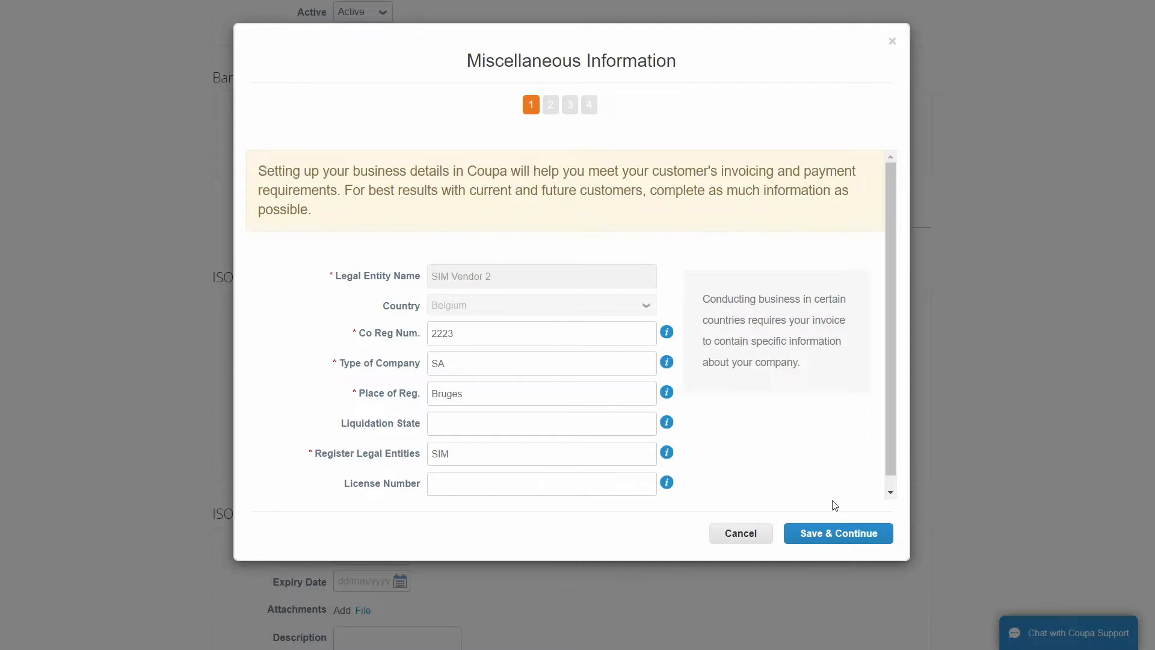
{"action": "left_click", "coordinate": [836, 539]}
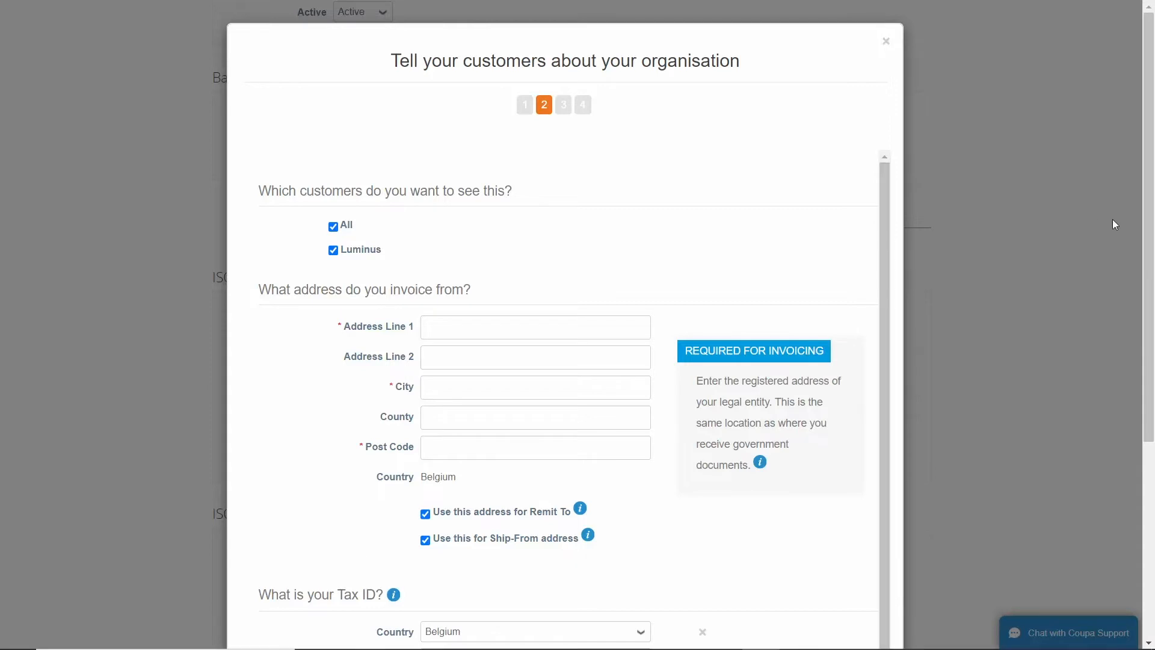
Enter the invoicing address Rue de Mote, Bruges, post code 8000.
{"action": "scroll", "coordinate": [959, 258], "scroll_direction": "down", "scroll_amount": 3}
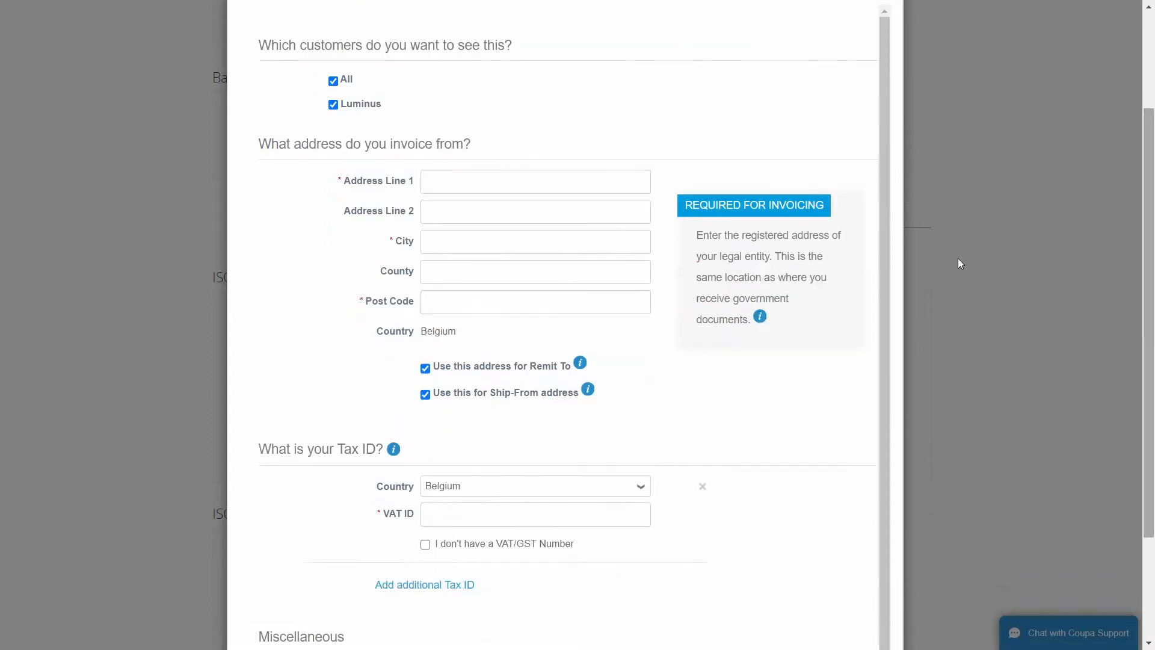
{"action": "left_click", "coordinate": [441, 183]}
{"action": "type", "text": "Rue de"}
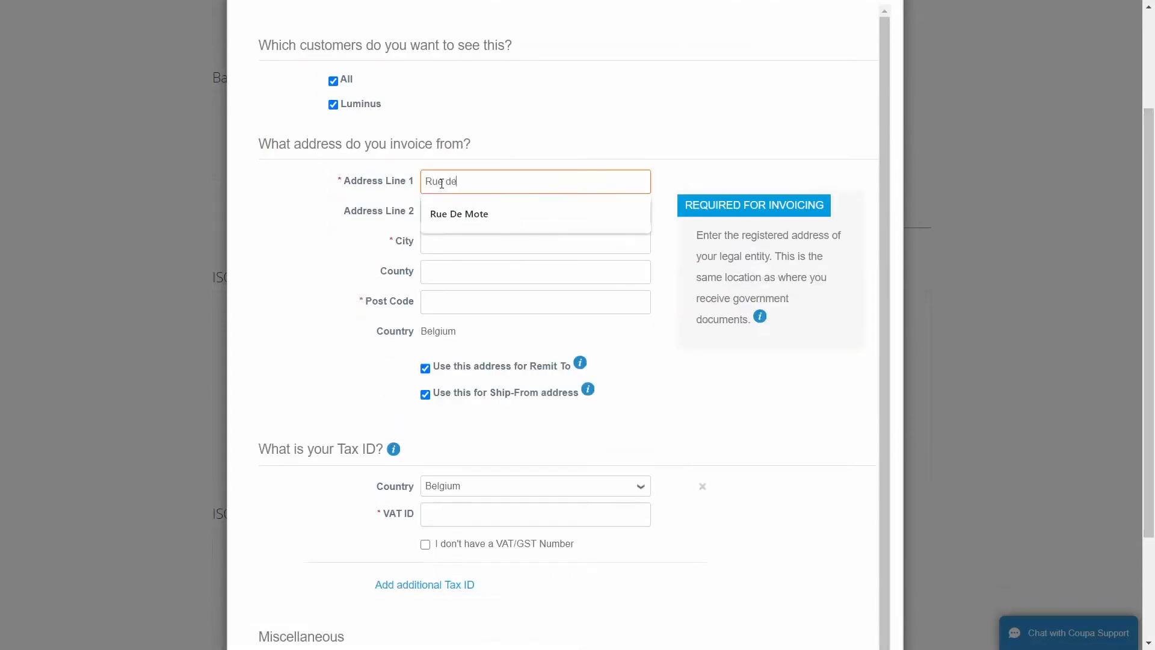
{"action": "type", "text": " Mote"}
{"action": "left_click", "coordinate": [398, 236]}
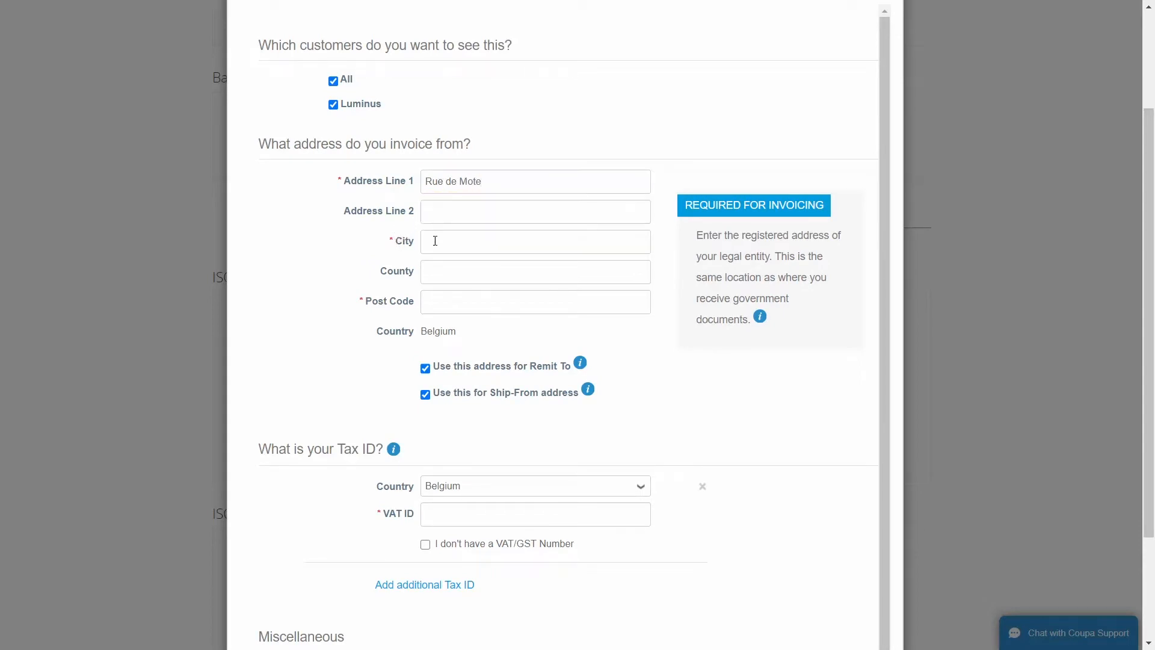
{"action": "type", "text": "Bruges"}
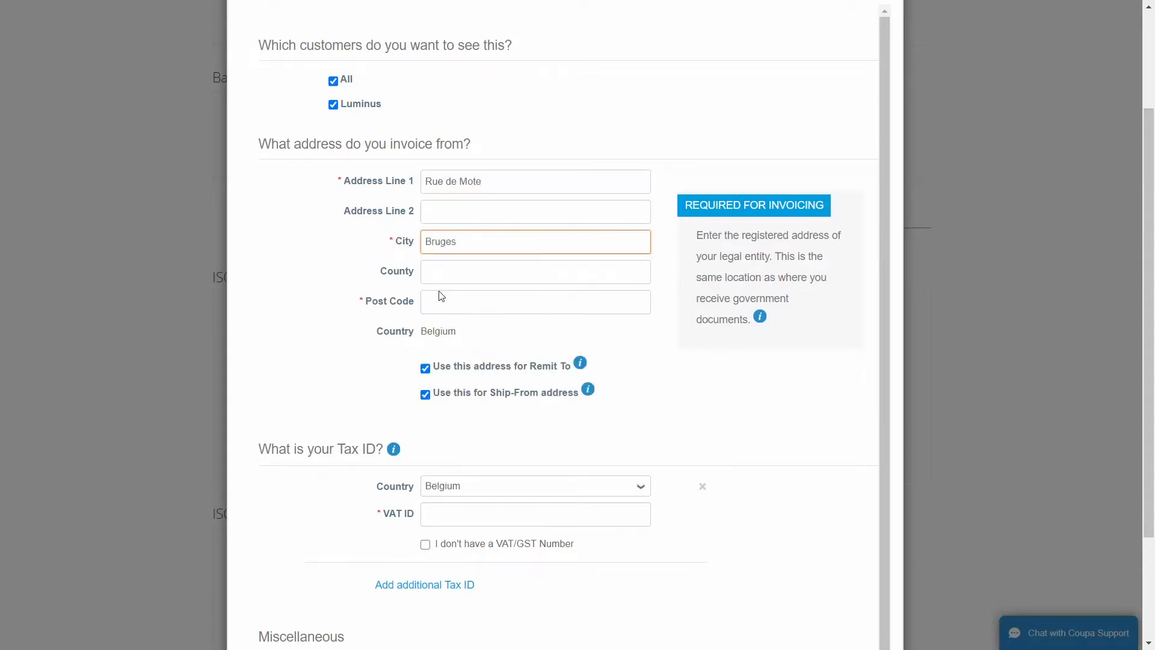
{"action": "left_click", "coordinate": [441, 296]}
{"action": "type", "text": "8000"}
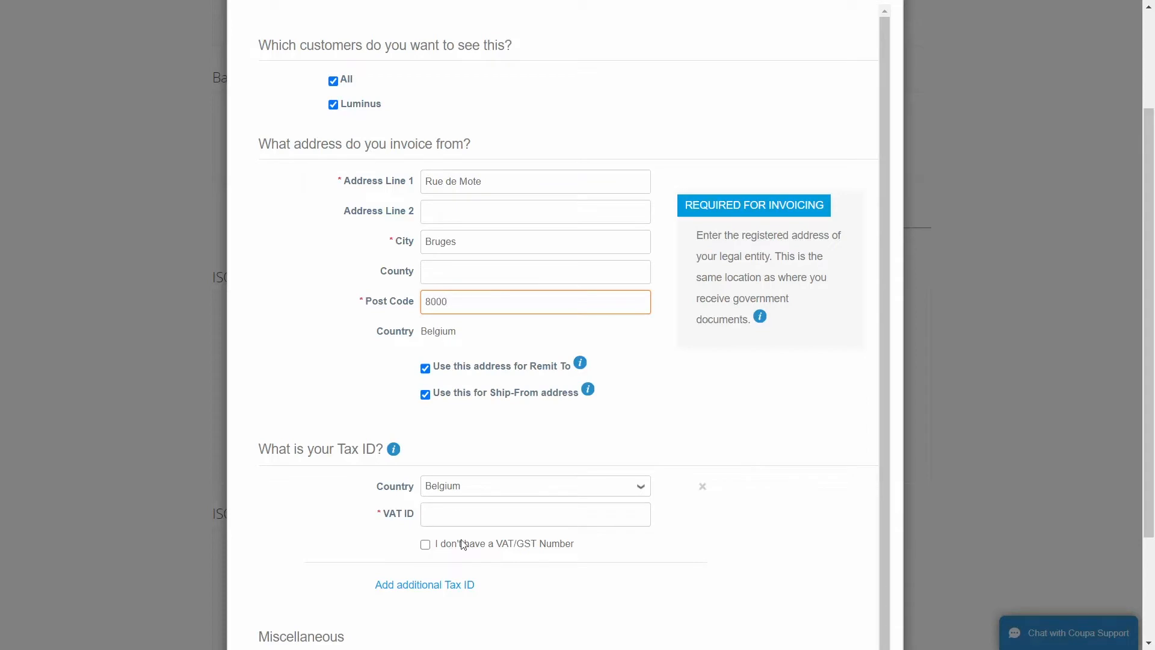
Enter the company's Belgian VAT ID.
{"action": "left_click", "coordinate": [456, 516]}
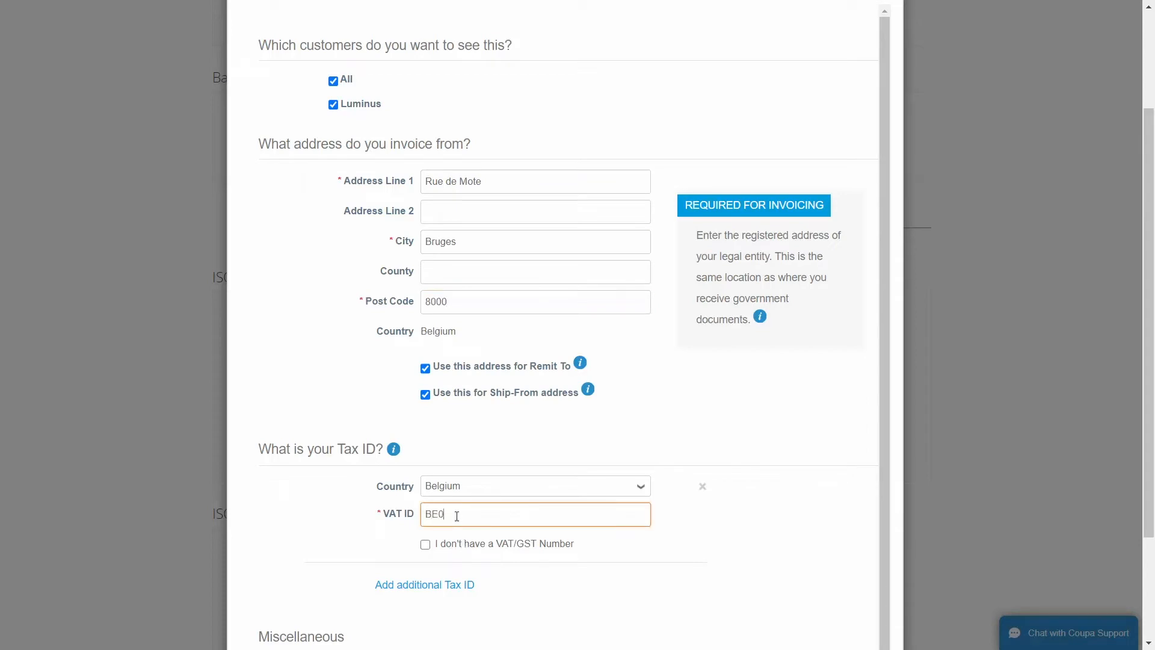
{"action": "left_click", "coordinate": [672, 523]}
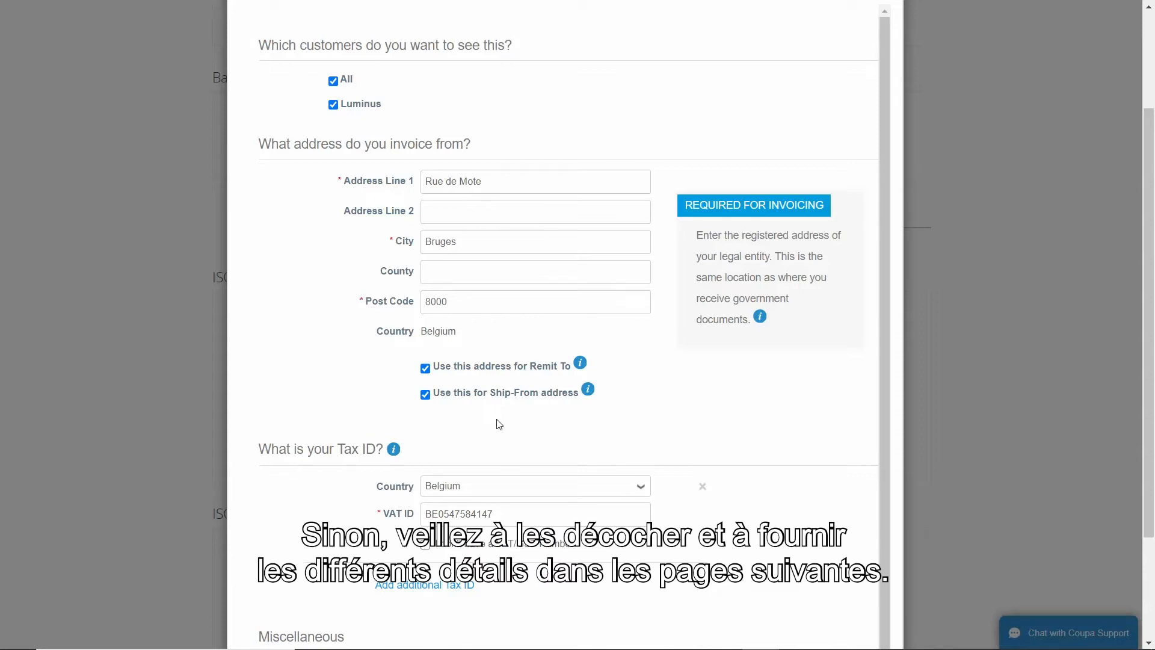
{"action": "left_click_drag", "start_coordinate": [1151, 372], "coordinate": [1150, 471]}
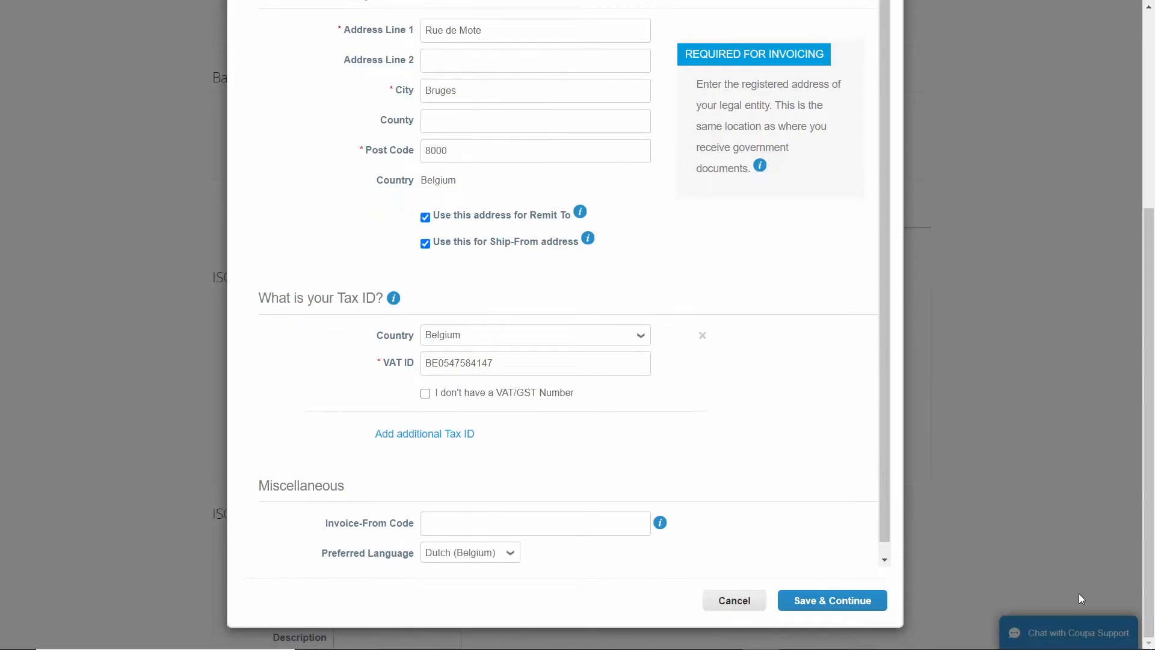
Continue to the payment step and enter bank name BNP with bank code 353.
{"action": "left_click", "coordinate": [816, 598]}
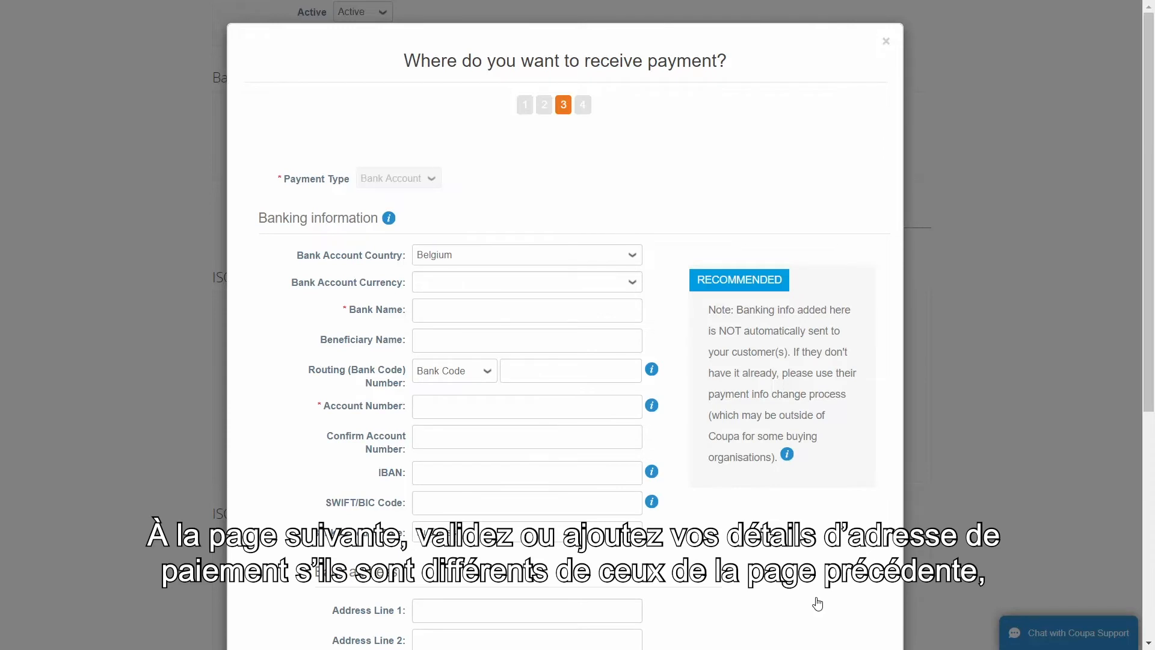
{"action": "left_click", "coordinate": [437, 319]}
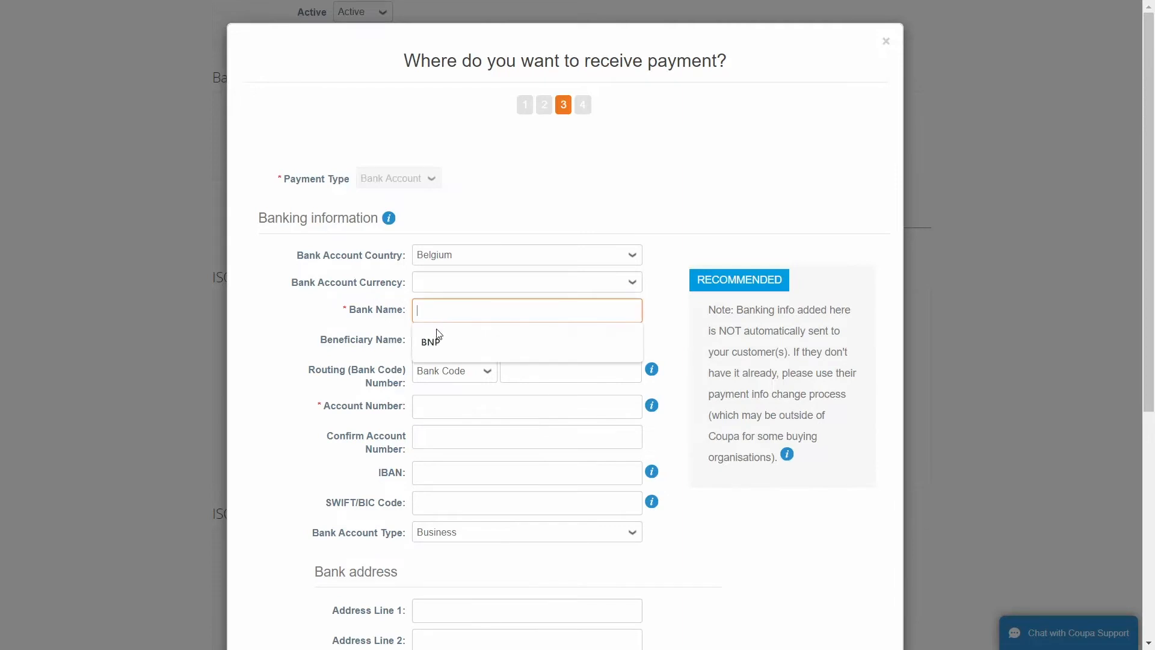
{"action": "type", "text": "BNP"}
{"action": "left_click", "coordinate": [523, 371]}
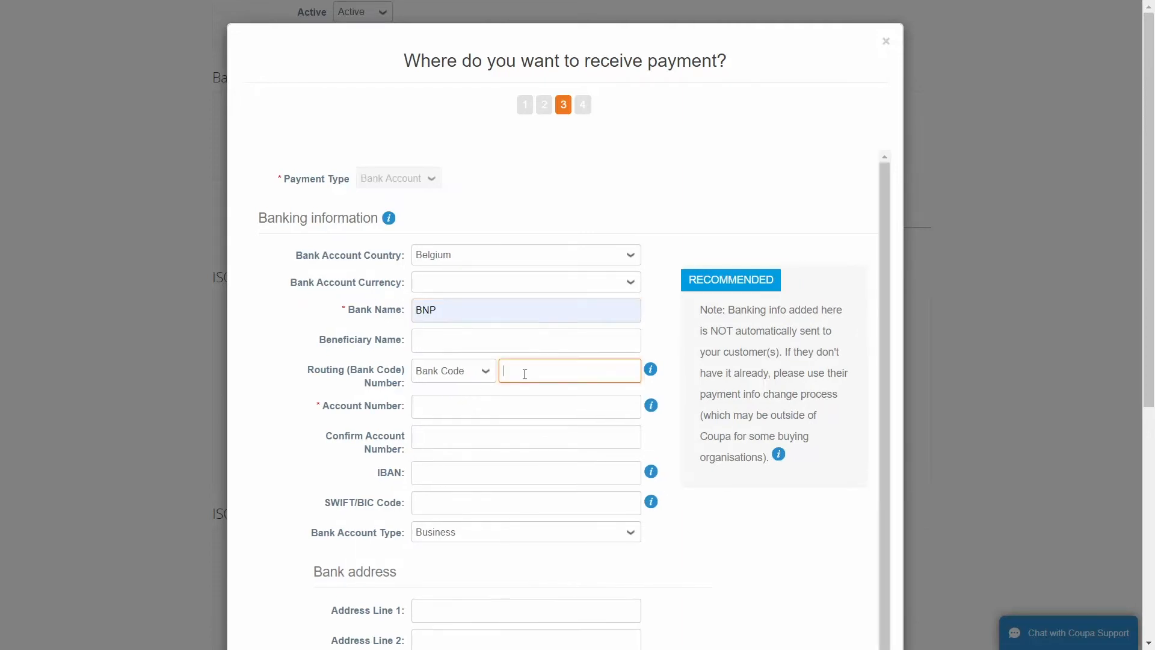
{"action": "left_click", "coordinate": [522, 396]}
Paste the bank account number into both Account Number and Confirm Account Number.
{"action": "left_click", "coordinate": [481, 407]}
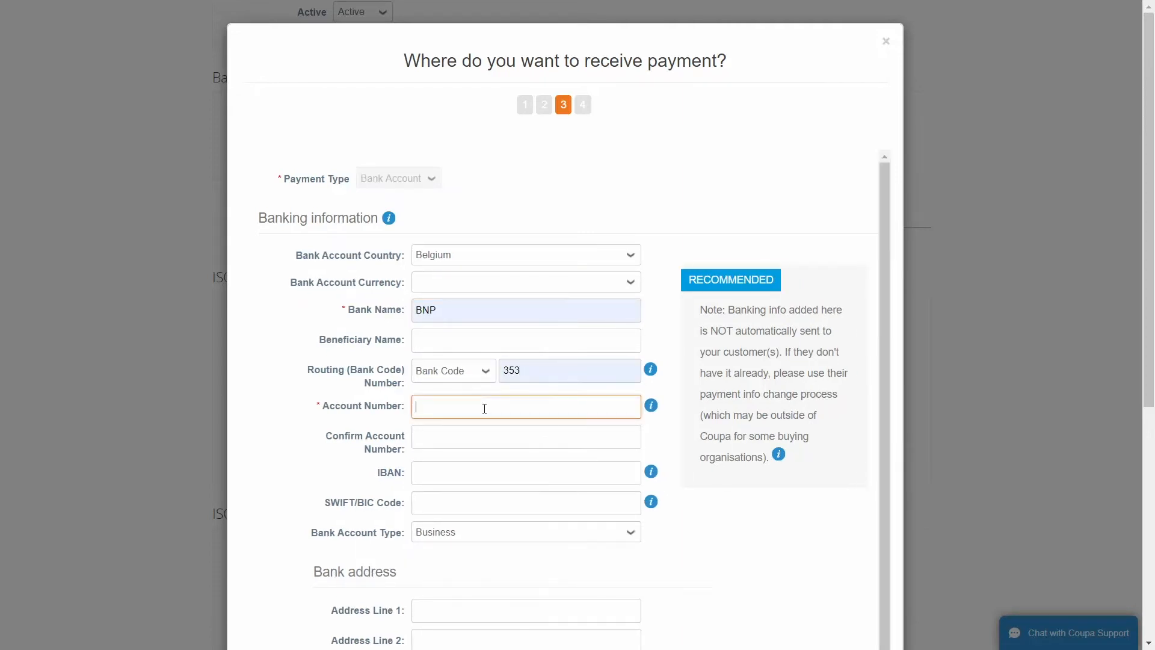
{"action": "left_click", "coordinate": [459, 442]}
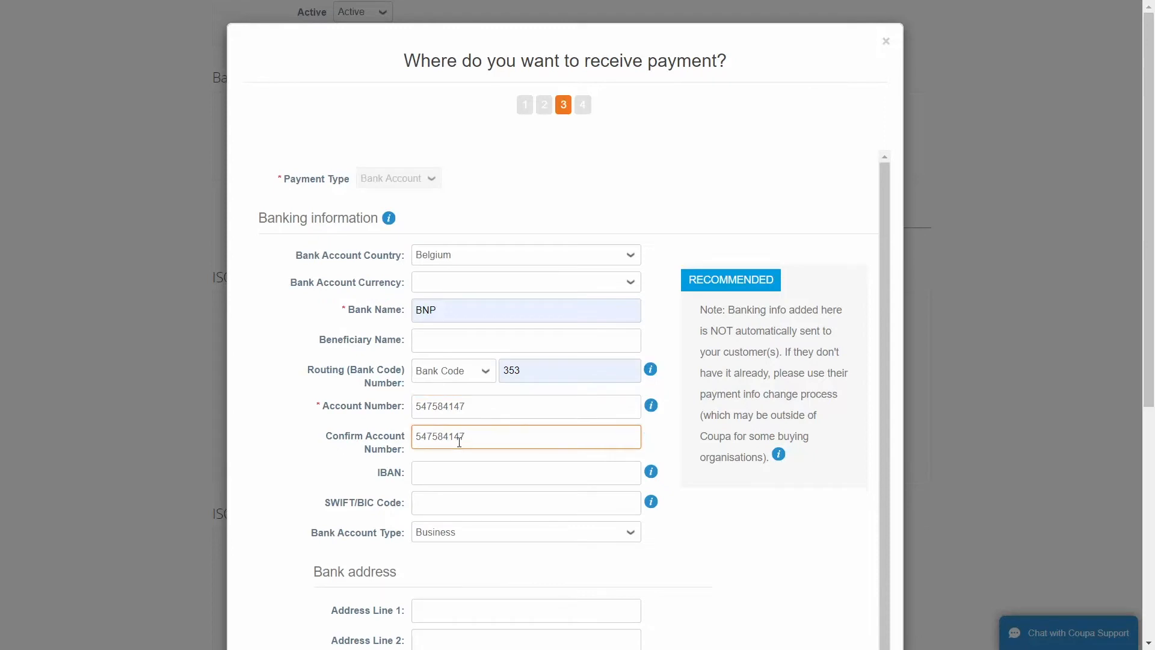
{"action": "left_click", "coordinate": [662, 442]}
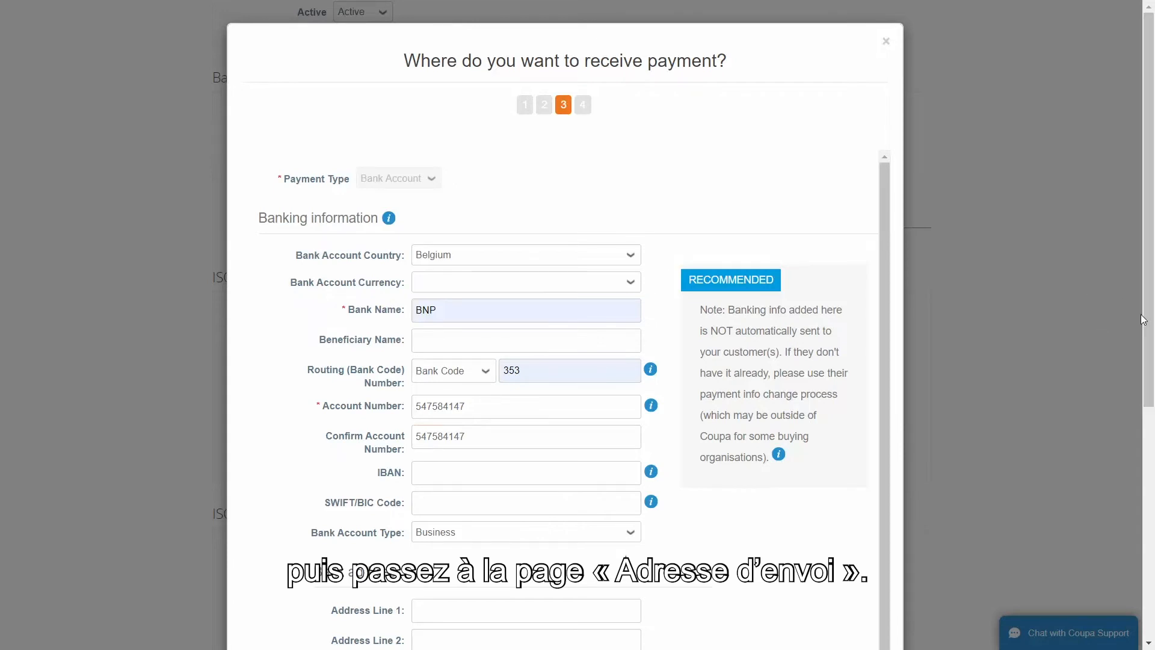
{"action": "scroll", "coordinate": [1142, 319], "scroll_direction": "down", "scroll_amount": 6}
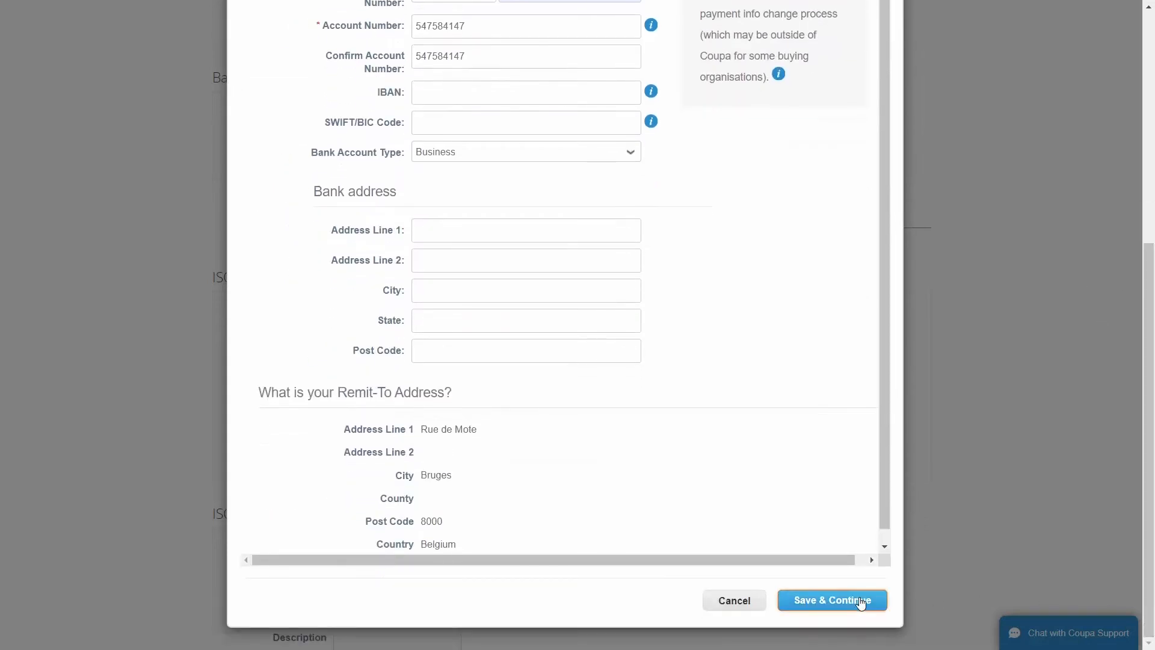
Save the bank details, then move through the Remit-To and Ship From steps to finish.
{"action": "left_click", "coordinate": [860, 601]}
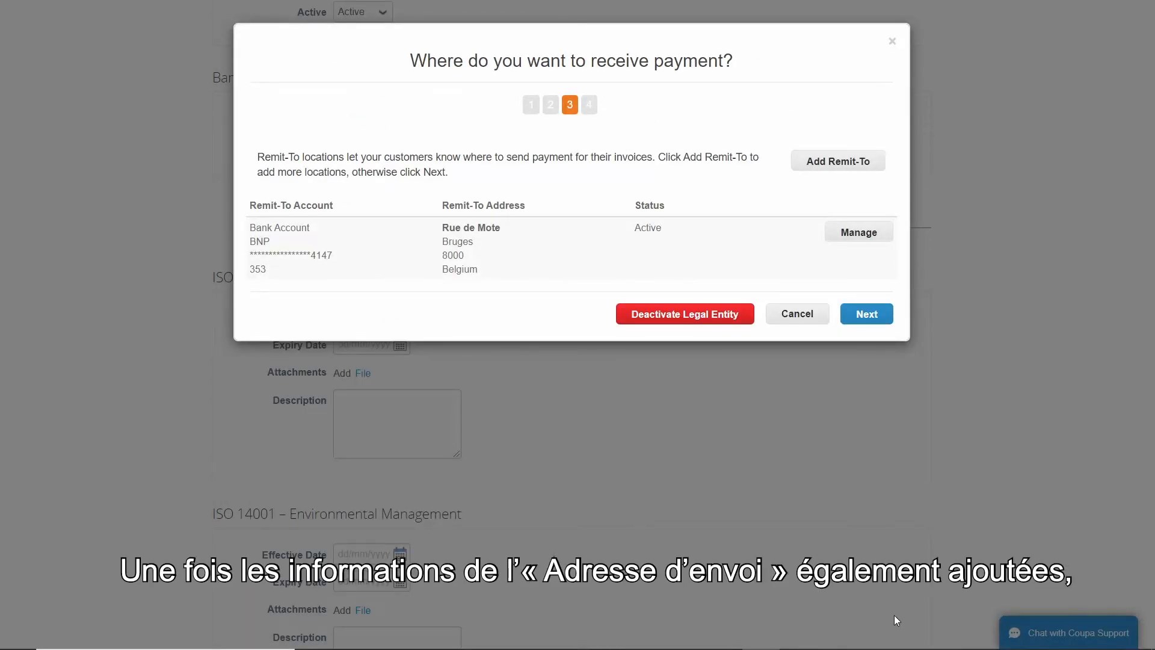
{"action": "left_click", "coordinate": [875, 317]}
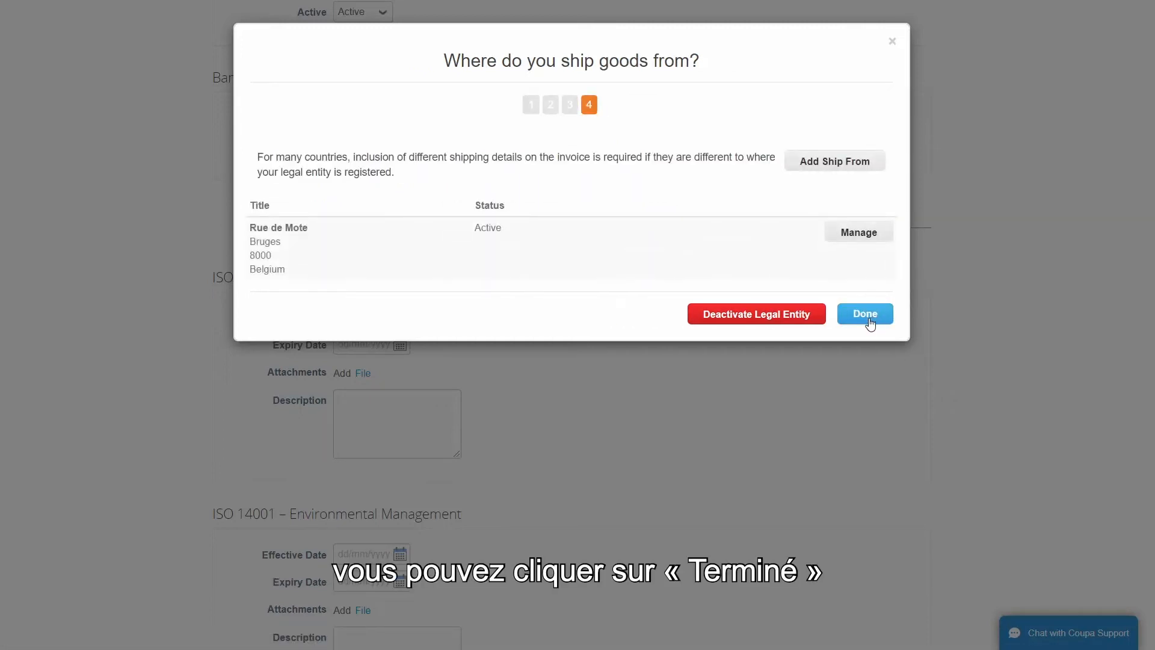
{"action": "left_click", "coordinate": [868, 318]}
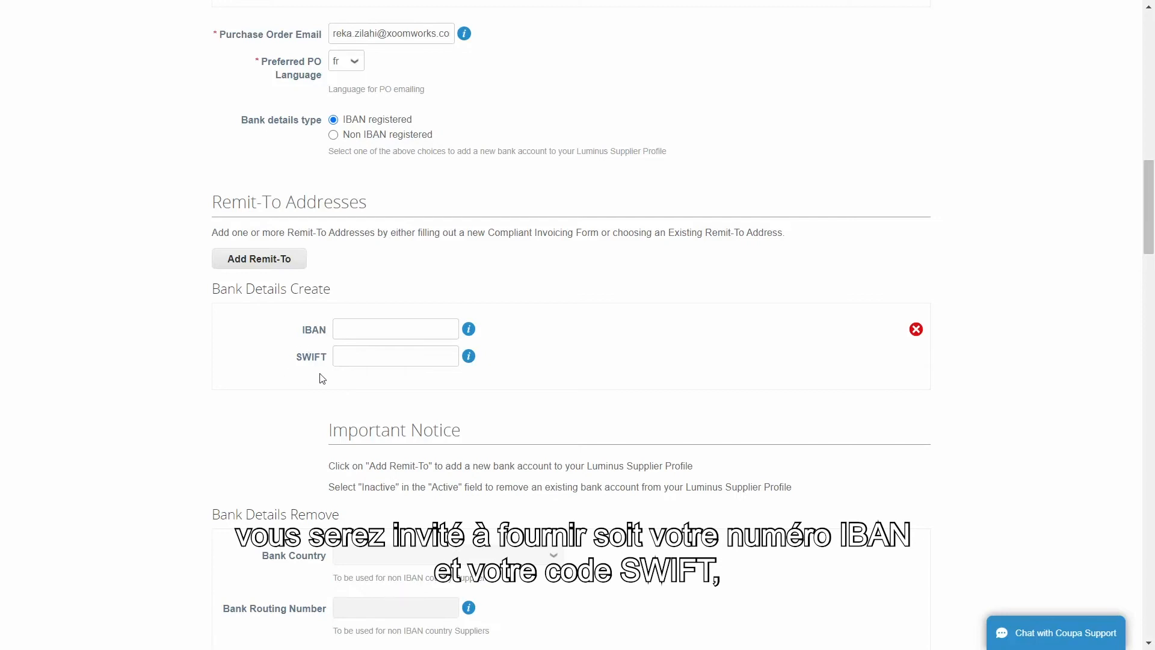
Switch the bank details type to Non IBAN registered and scroll down to the bank fields.
{"action": "left_click", "coordinate": [333, 135]}
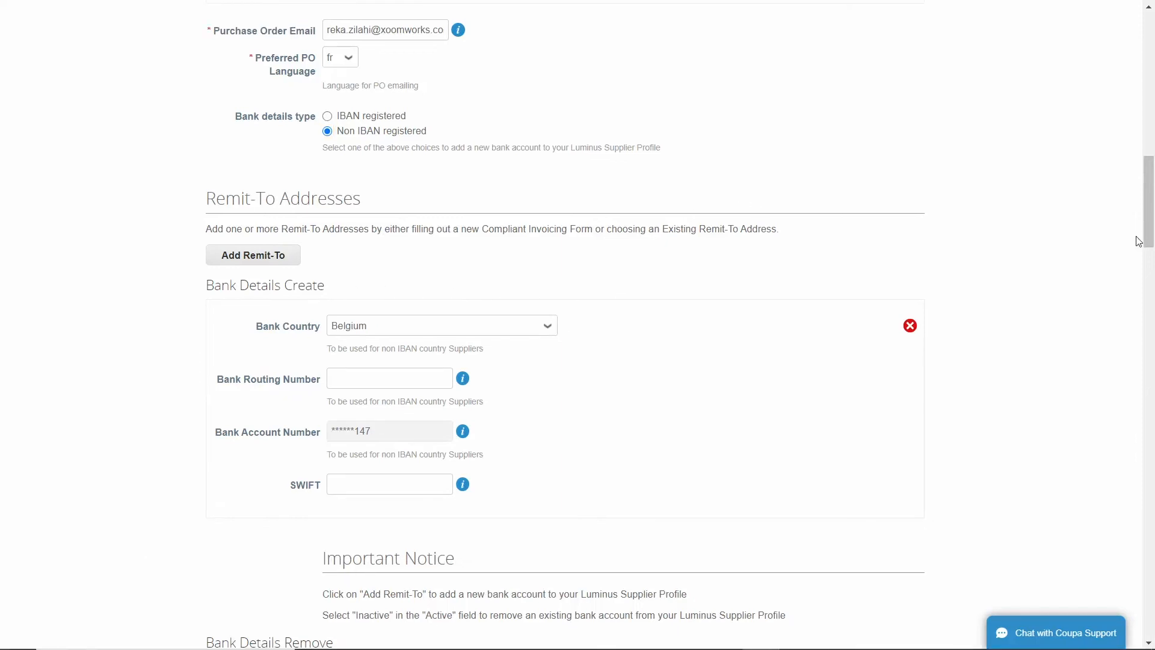
{"action": "left_click_drag", "start_coordinate": [1148, 238], "coordinate": [1149, 348]}
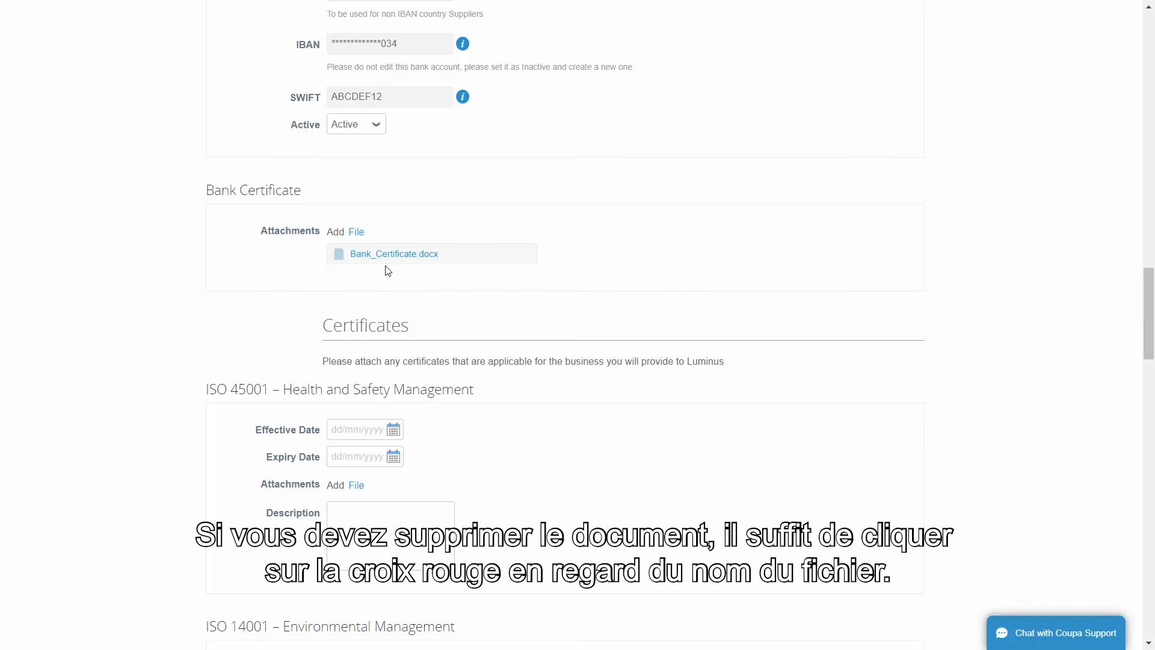
{"action": "mouse_move", "coordinate": [389, 262]}
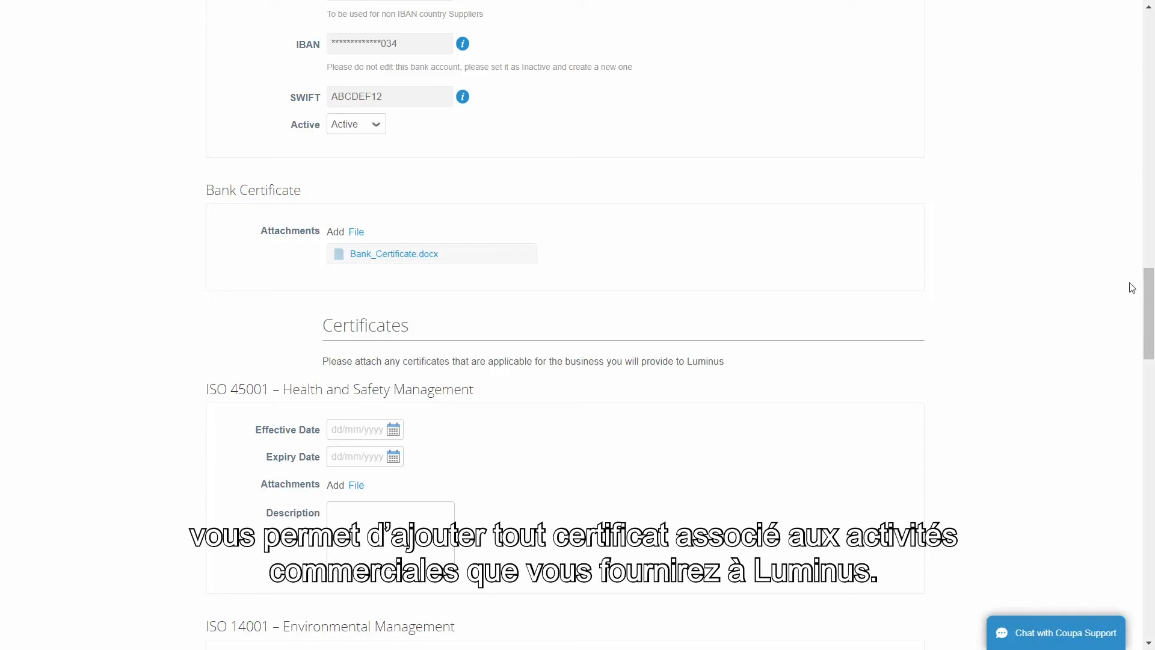
{"action": "left_click_drag", "start_coordinate": [1150, 299], "coordinate": [1150, 563]}
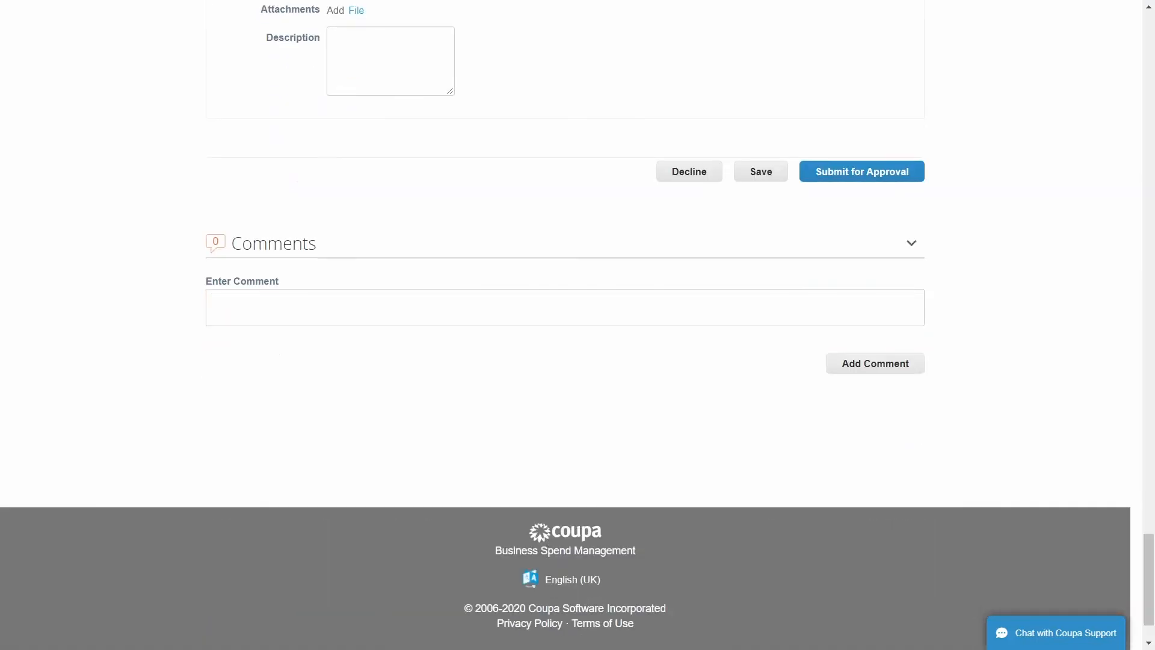
Add the comment 'Demo Comment' to the Luminus supplier profile form.
{"action": "left_click", "coordinate": [448, 309]}
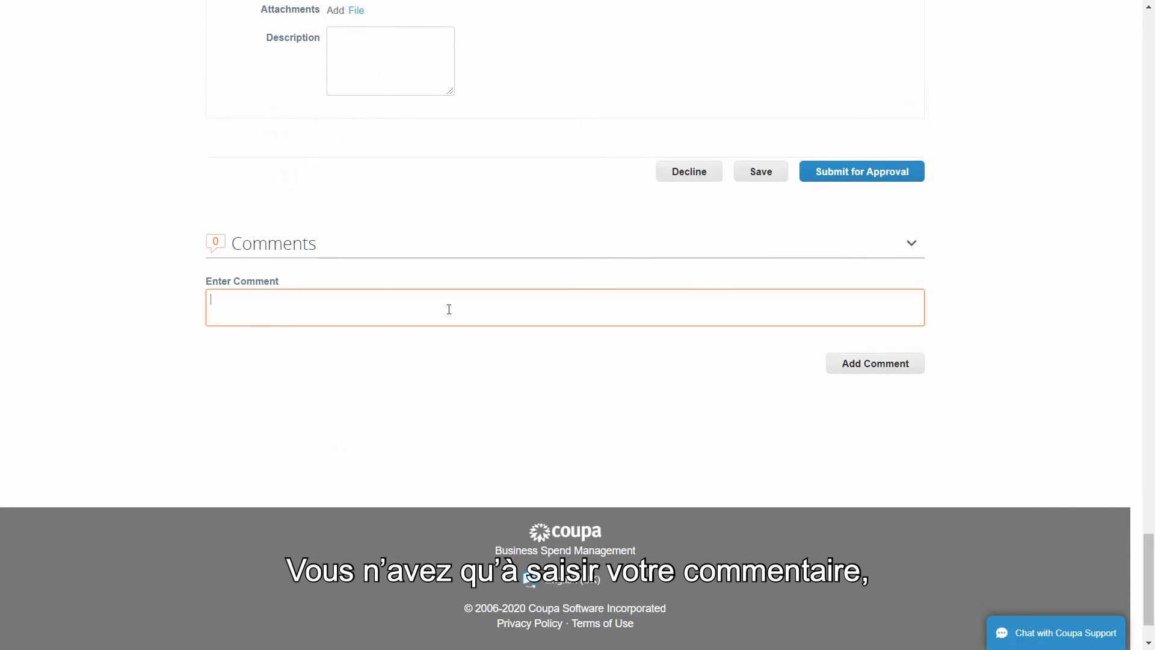
{"action": "type", "text": "Demo Comment"}
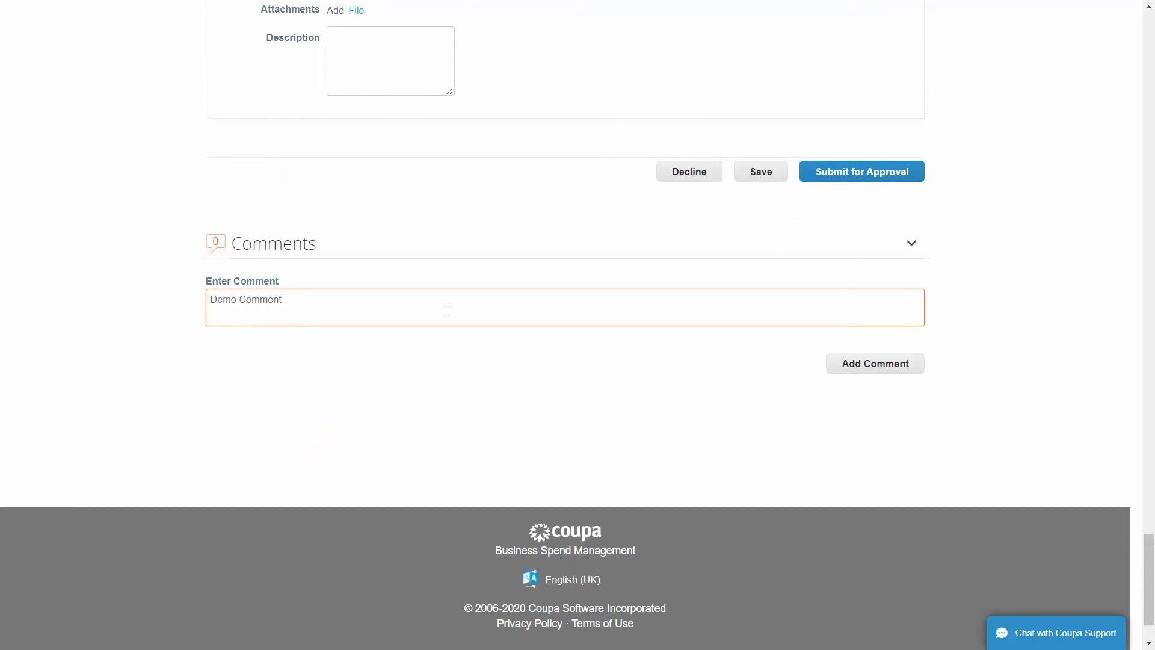
{"action": "left_click", "coordinate": [872, 366]}
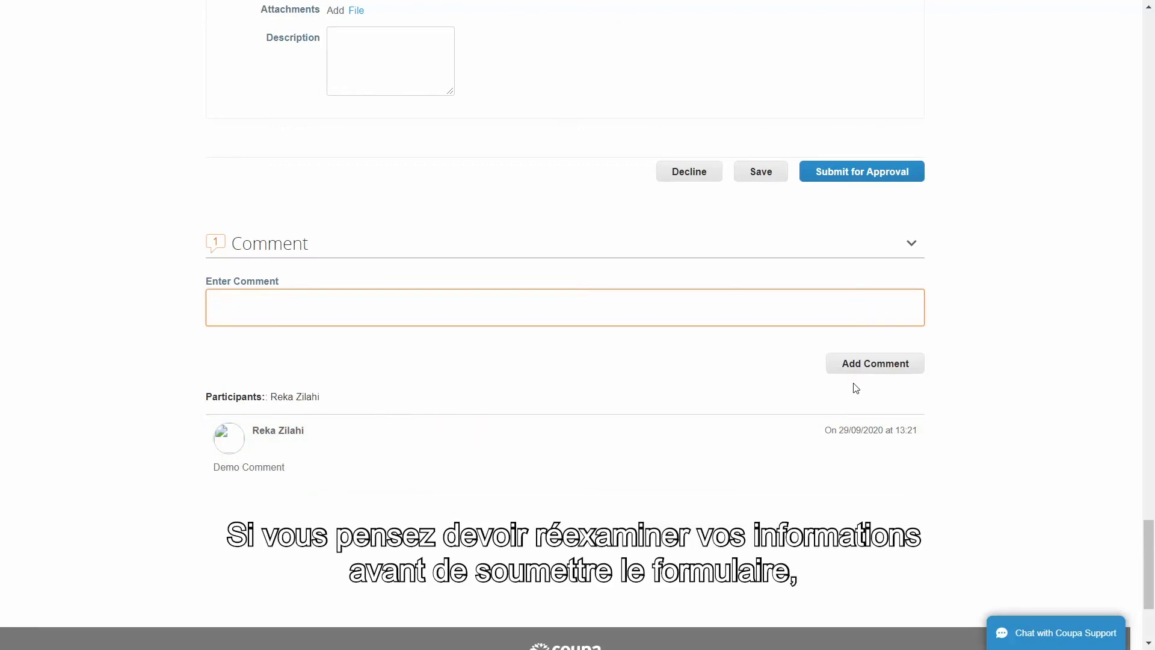
{"action": "left_click", "coordinate": [768, 207]}
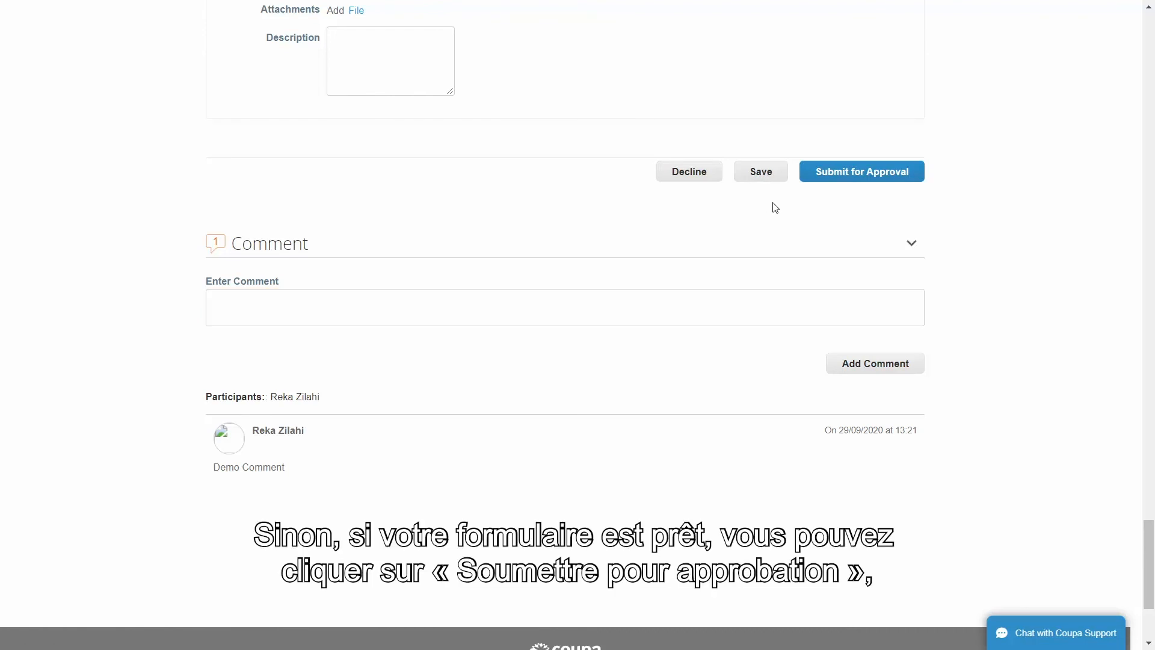
Submit the Luminus profile for approval and send it with Update Info.
{"action": "left_click", "coordinate": [866, 180]}
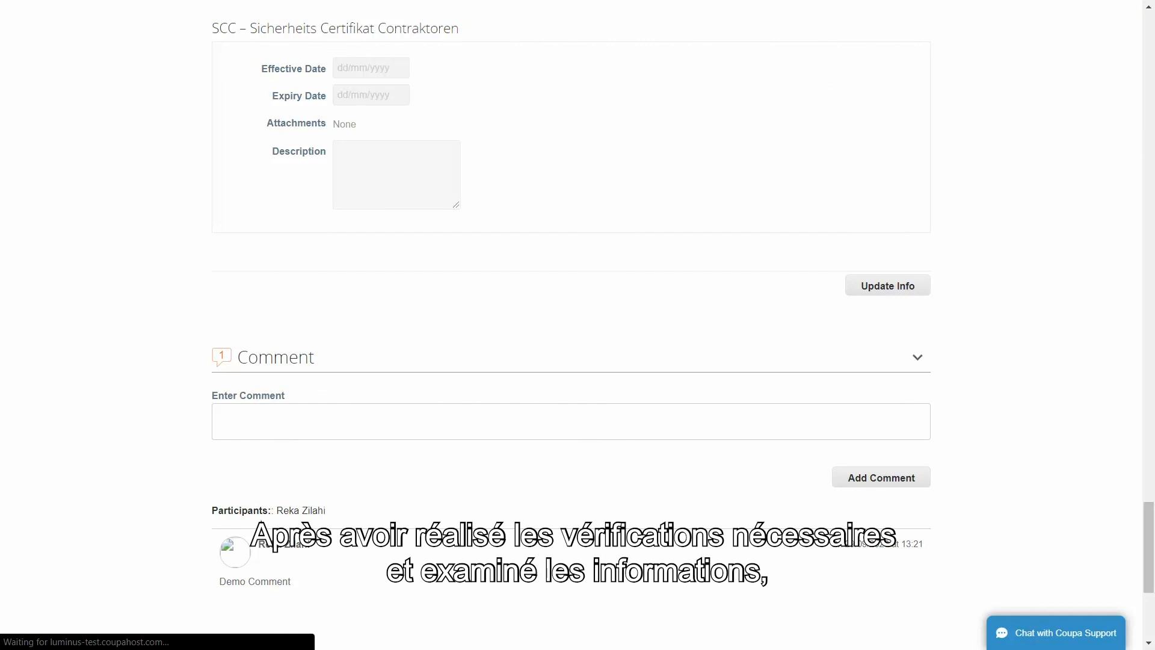
{"action": "left_click", "coordinate": [890, 292]}
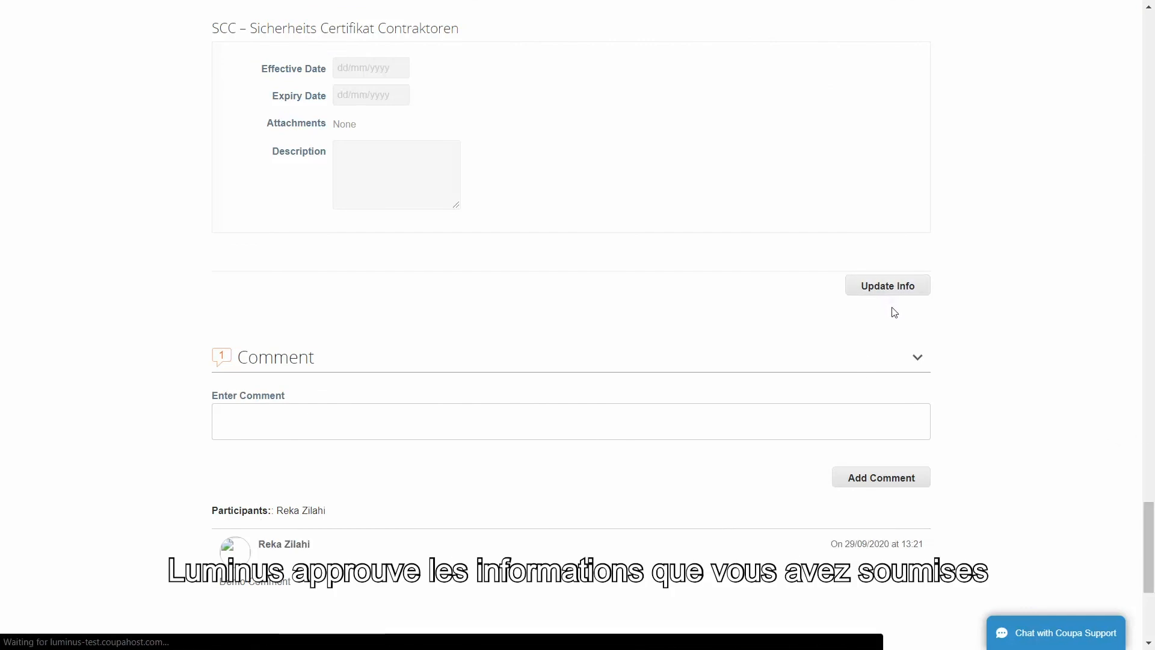